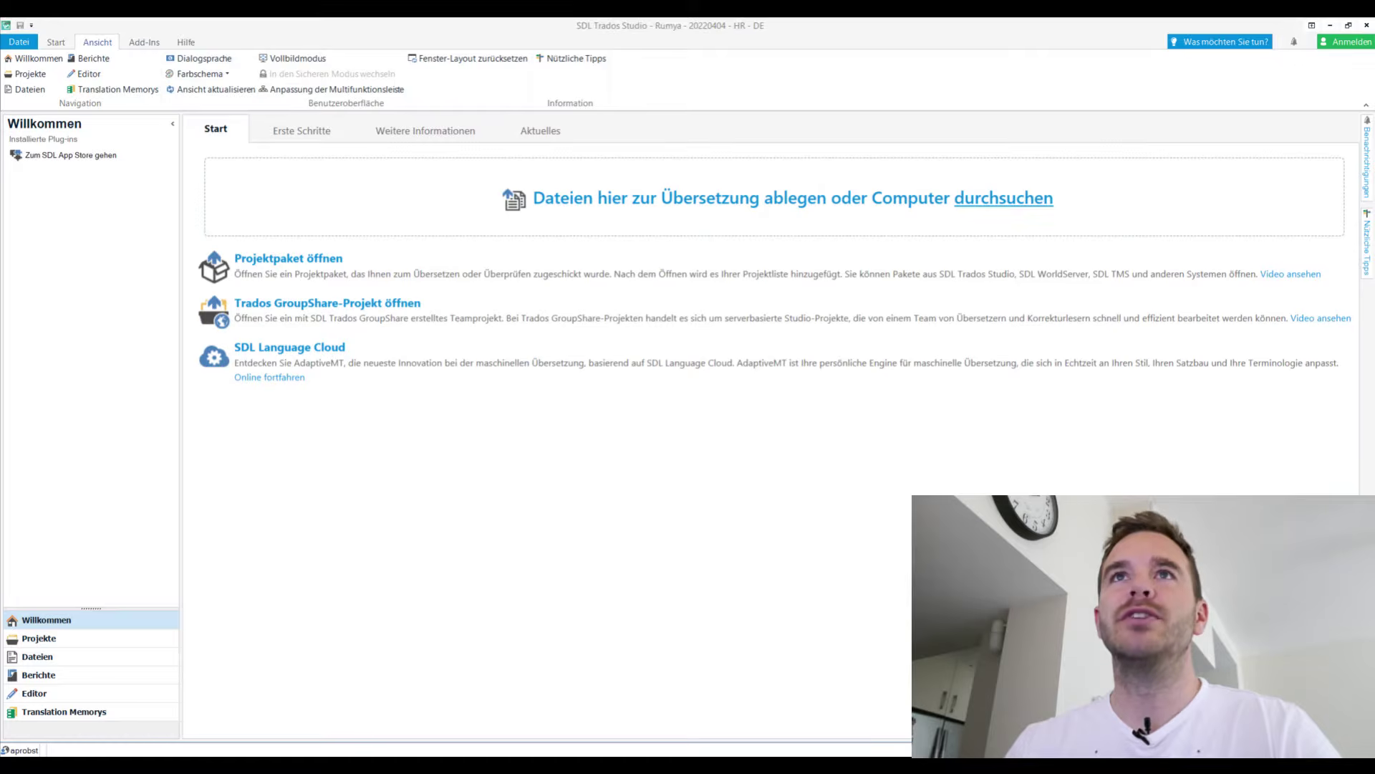
- Switch the Studio interface language to English and return to the Welcome Home page
click(56, 42)
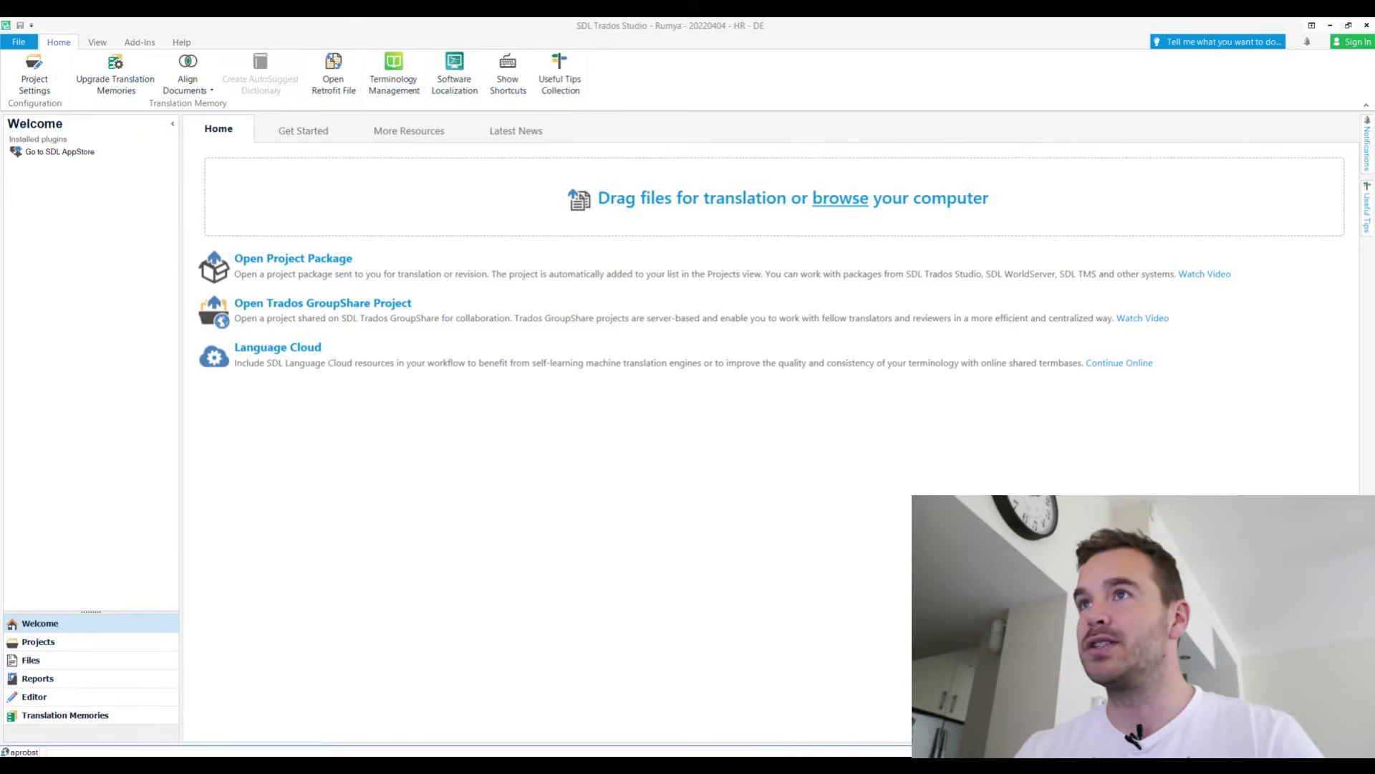
- Drop This is a test.docx onto the Welcome page's 'Drag files for translation' area
drag(659, 26, 583, 191)
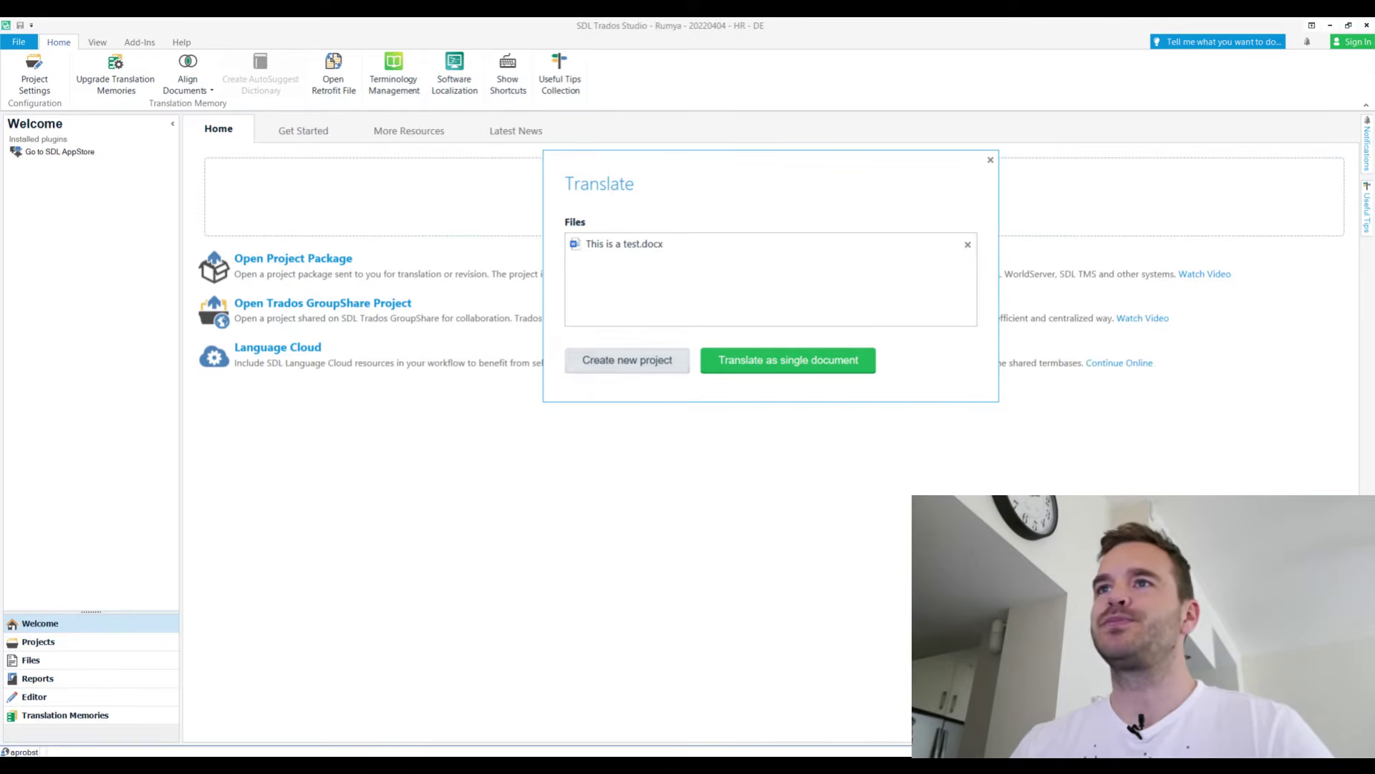
- Start a new project named Test with This is a test.docx ticked as its file
click(627, 360)
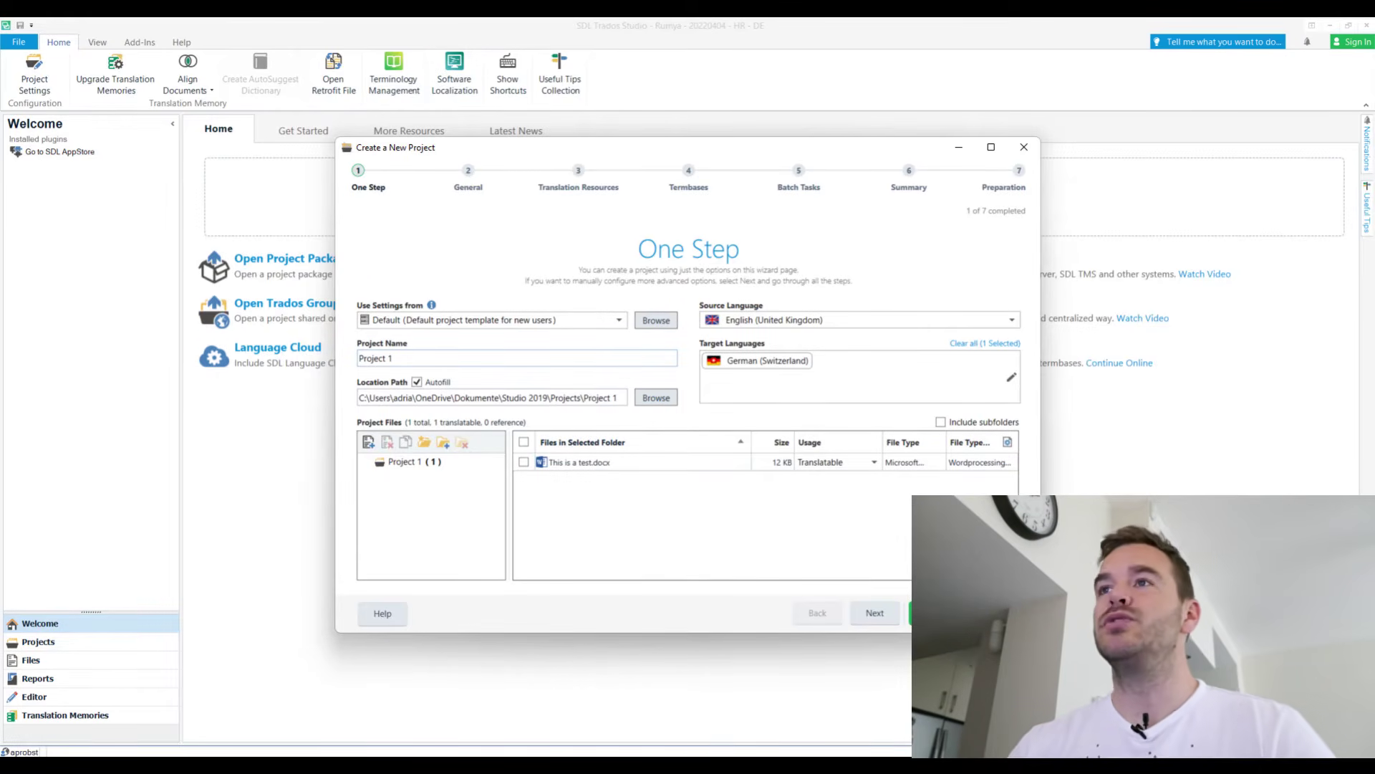
key(ctrl+a)
text(T)
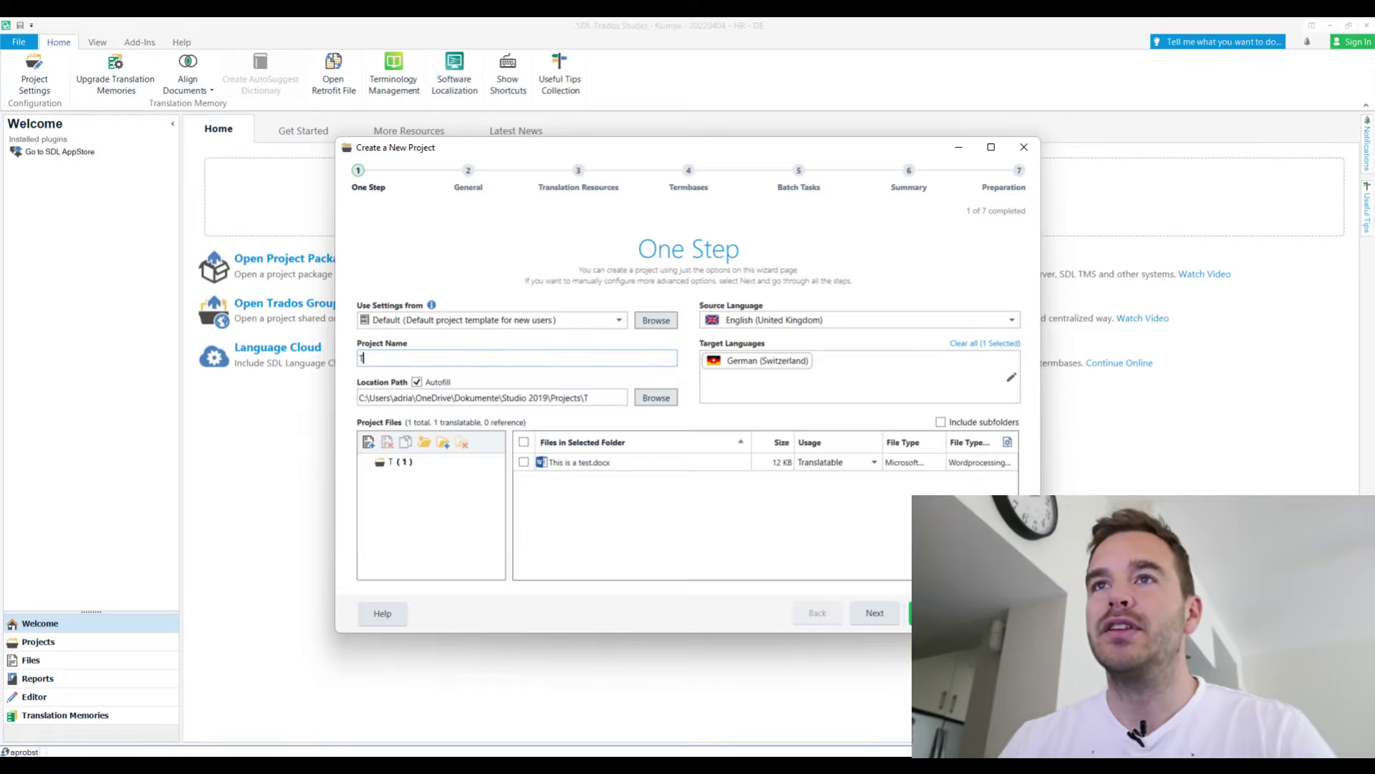
text(est)
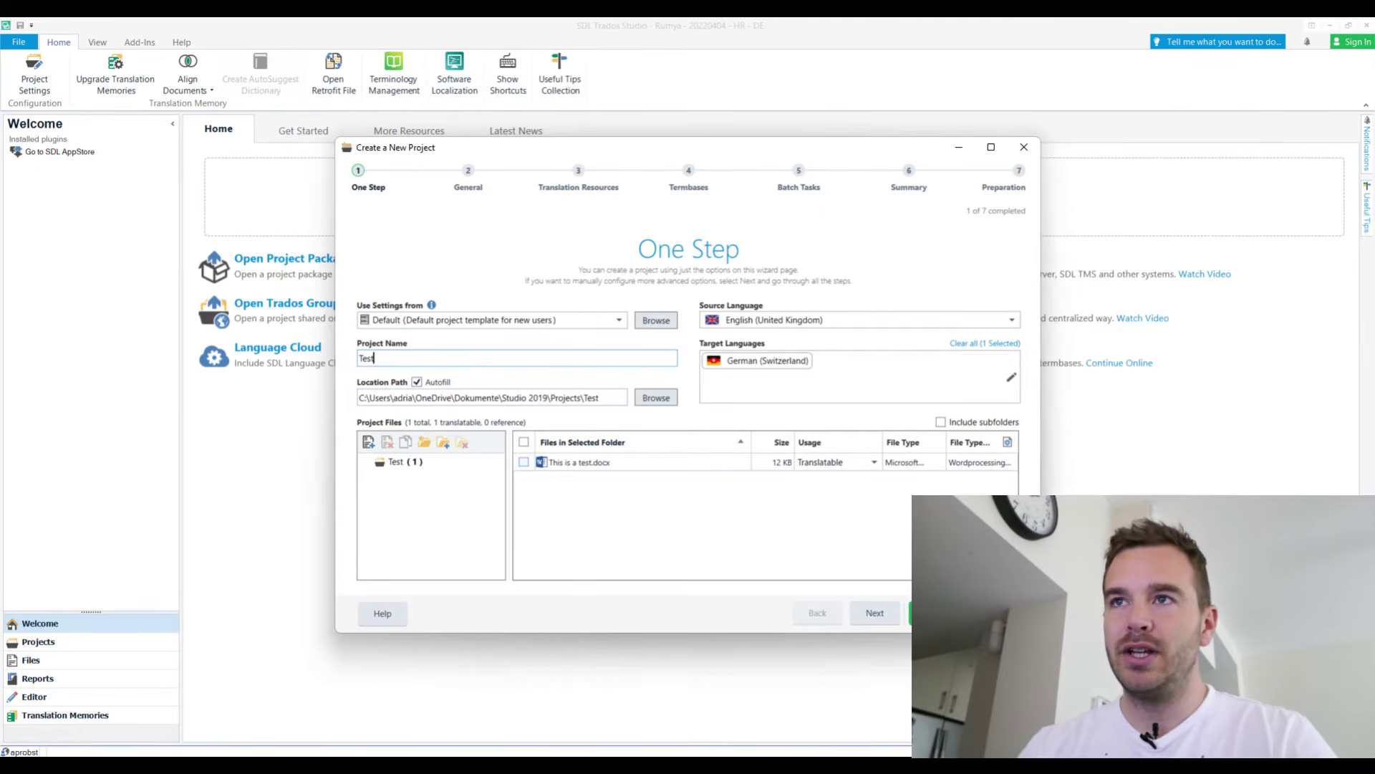
click(579, 462)
click(524, 462)
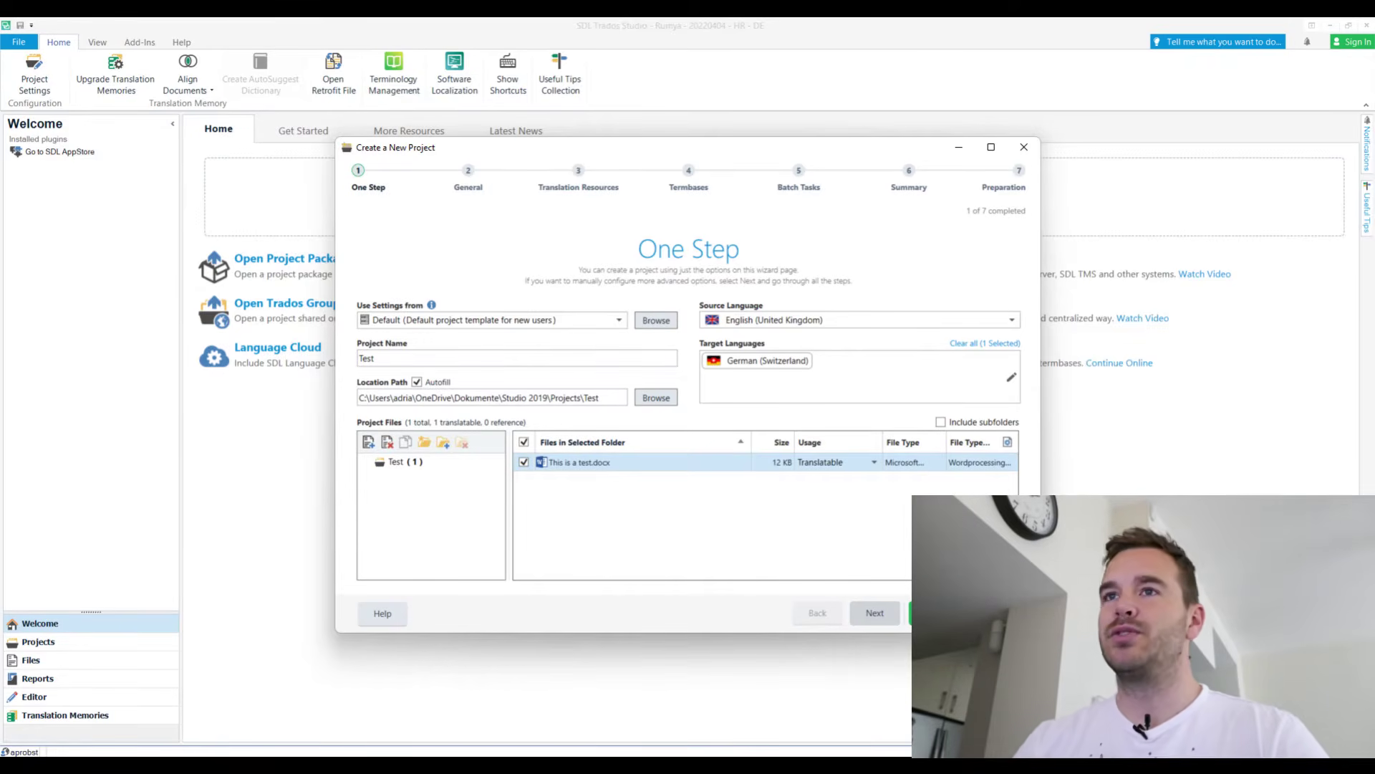
- Advance the wizard to Translation Resources and select the Translation Memory settings
click(874, 612)
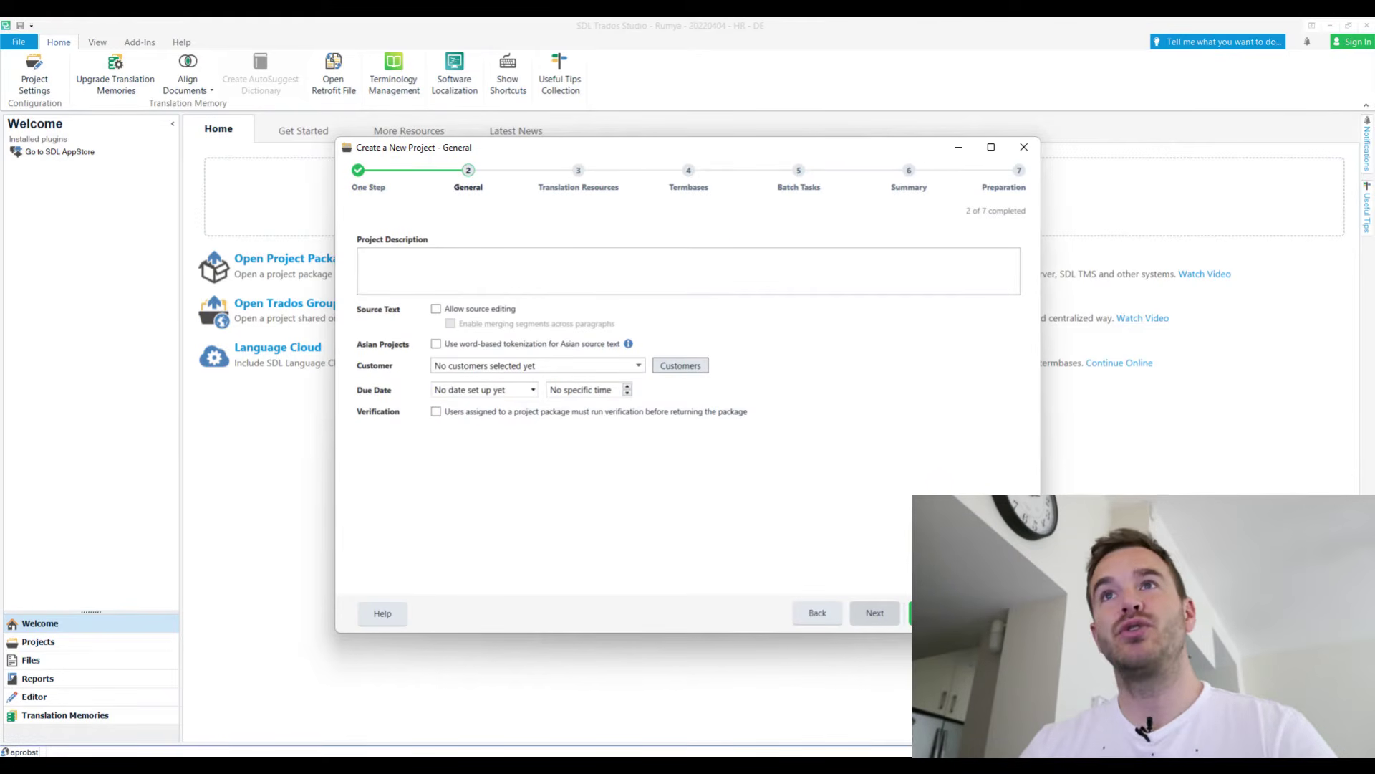
key(Return)
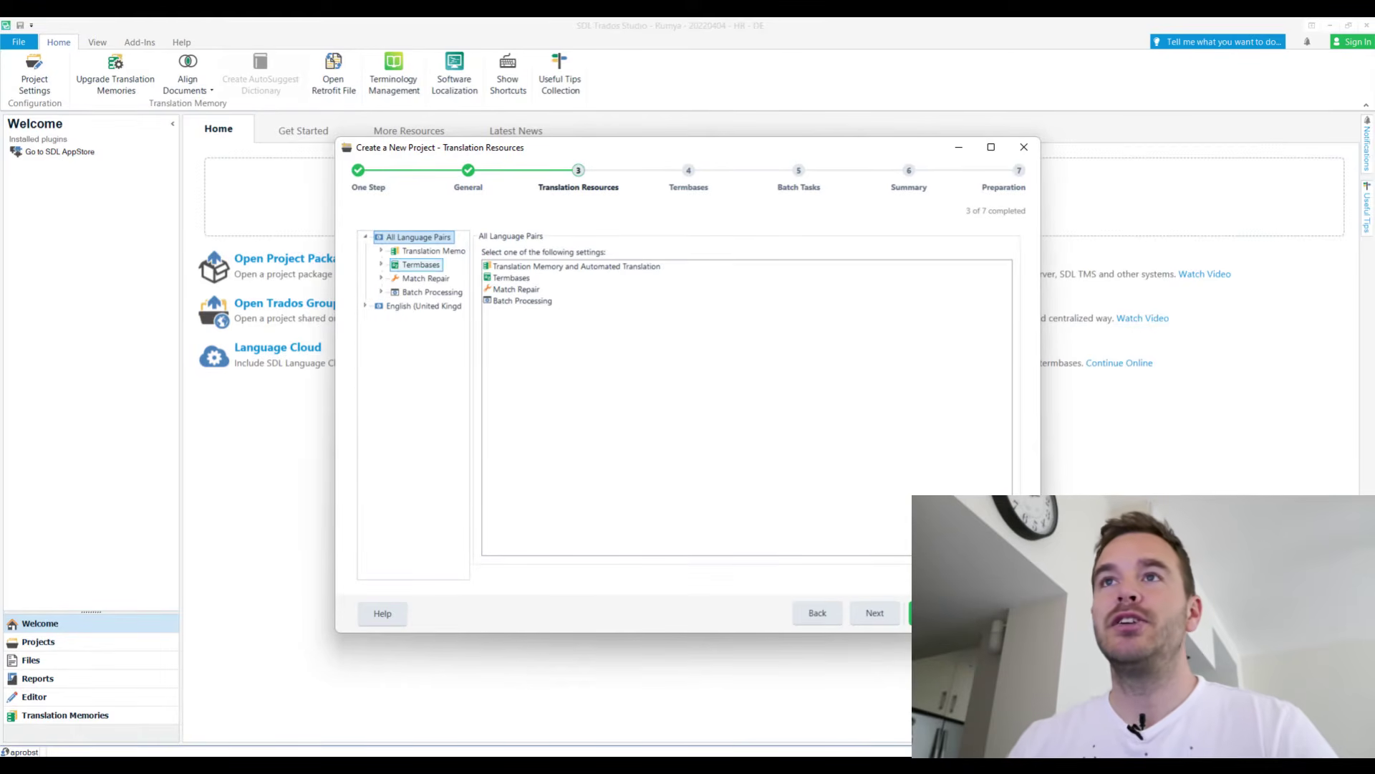
click(429, 251)
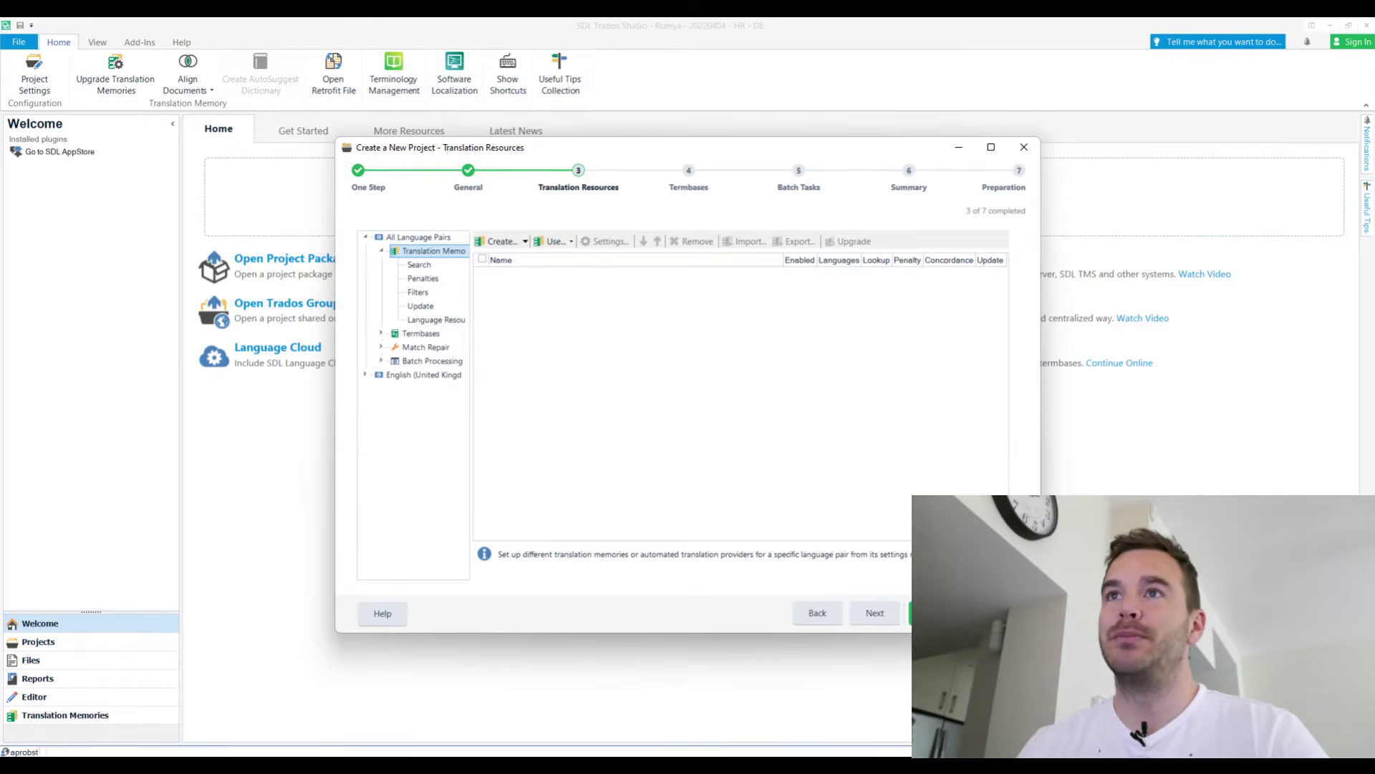
- Create the Freelanceverse translation memory with description 'test' for English to German (Switzerland)
click(502, 241)
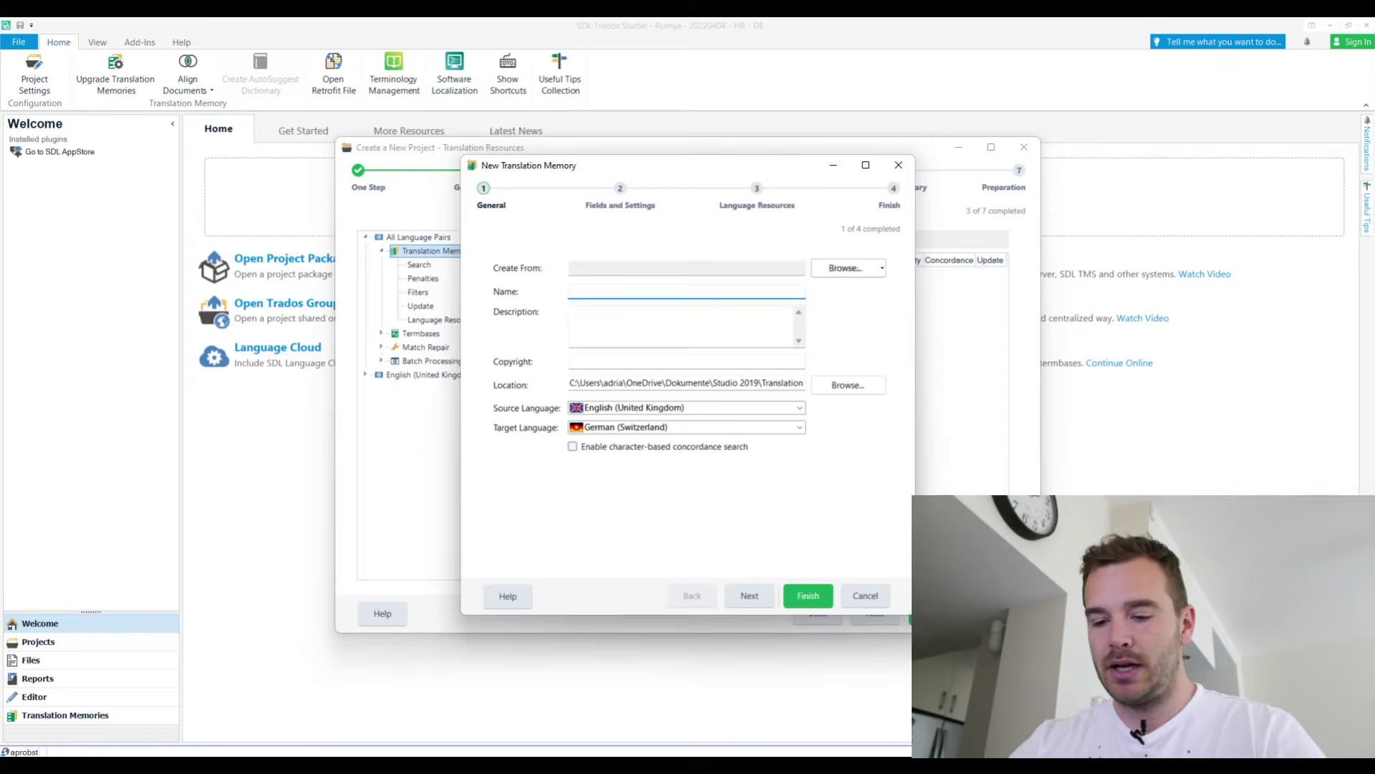
text(Freelance)
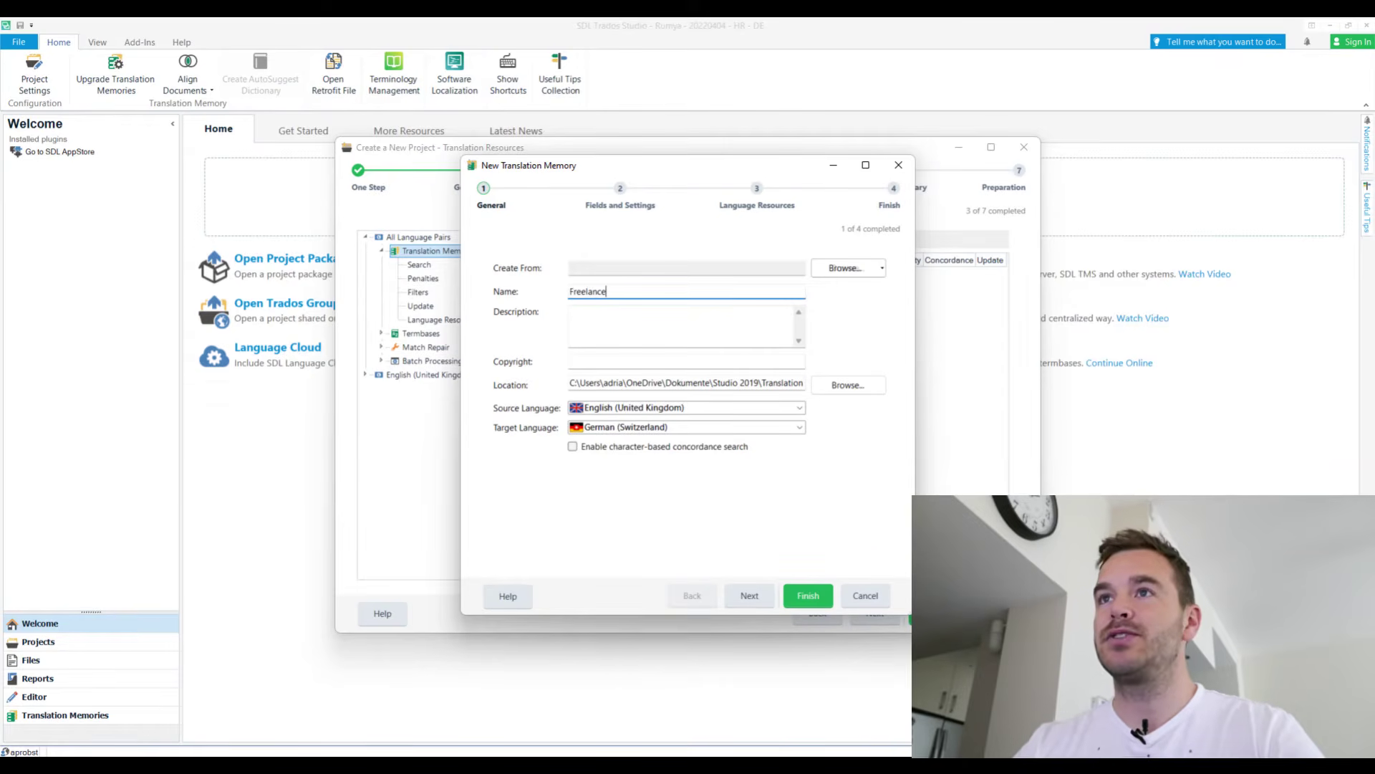
text(verse)
click(576, 313)
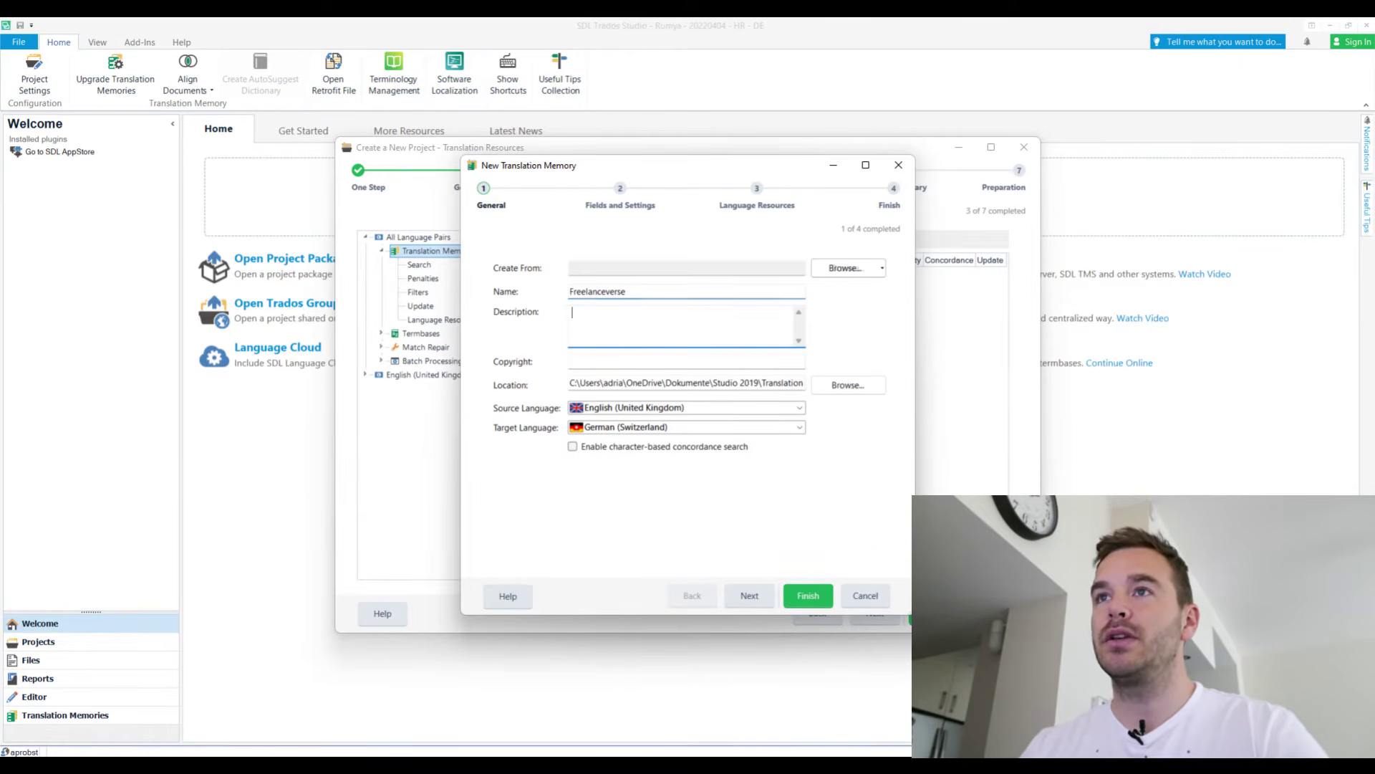
text(test)
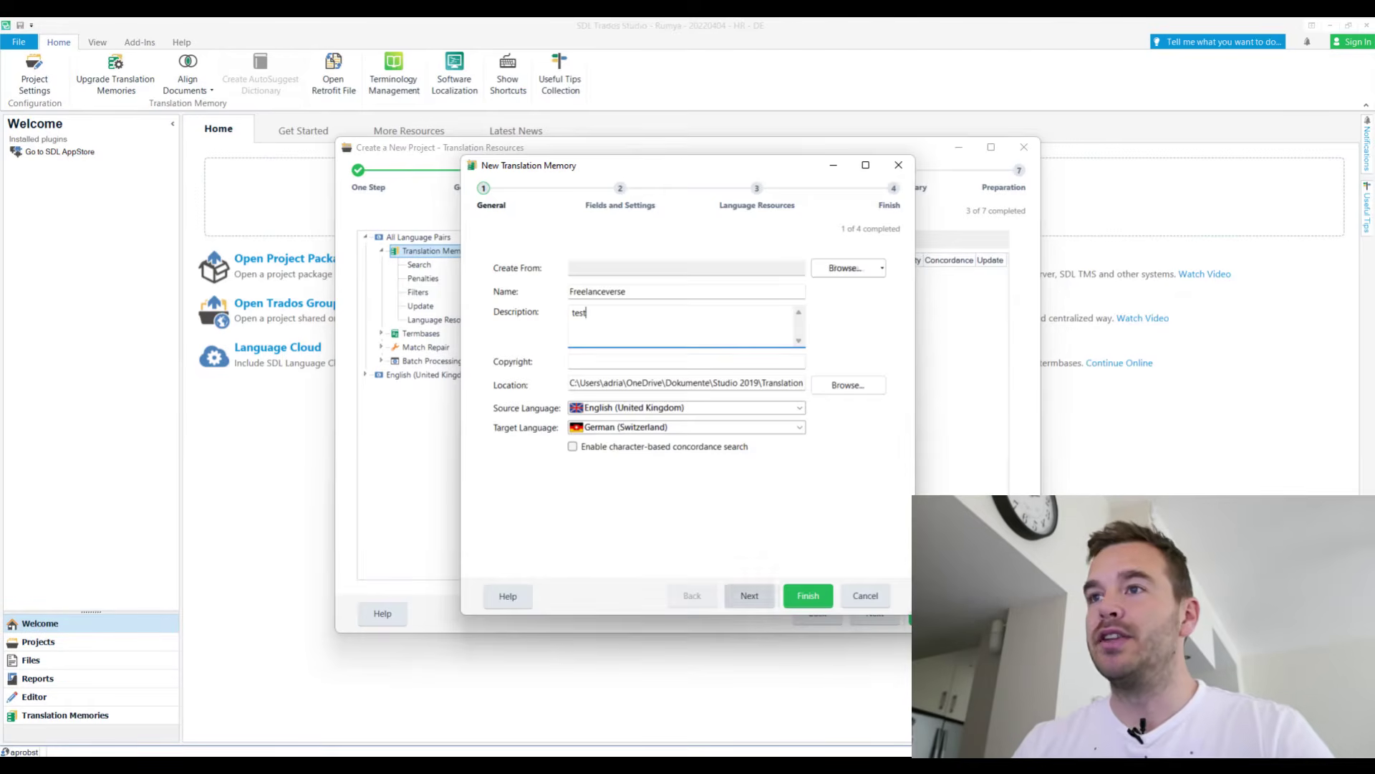
click(808, 595)
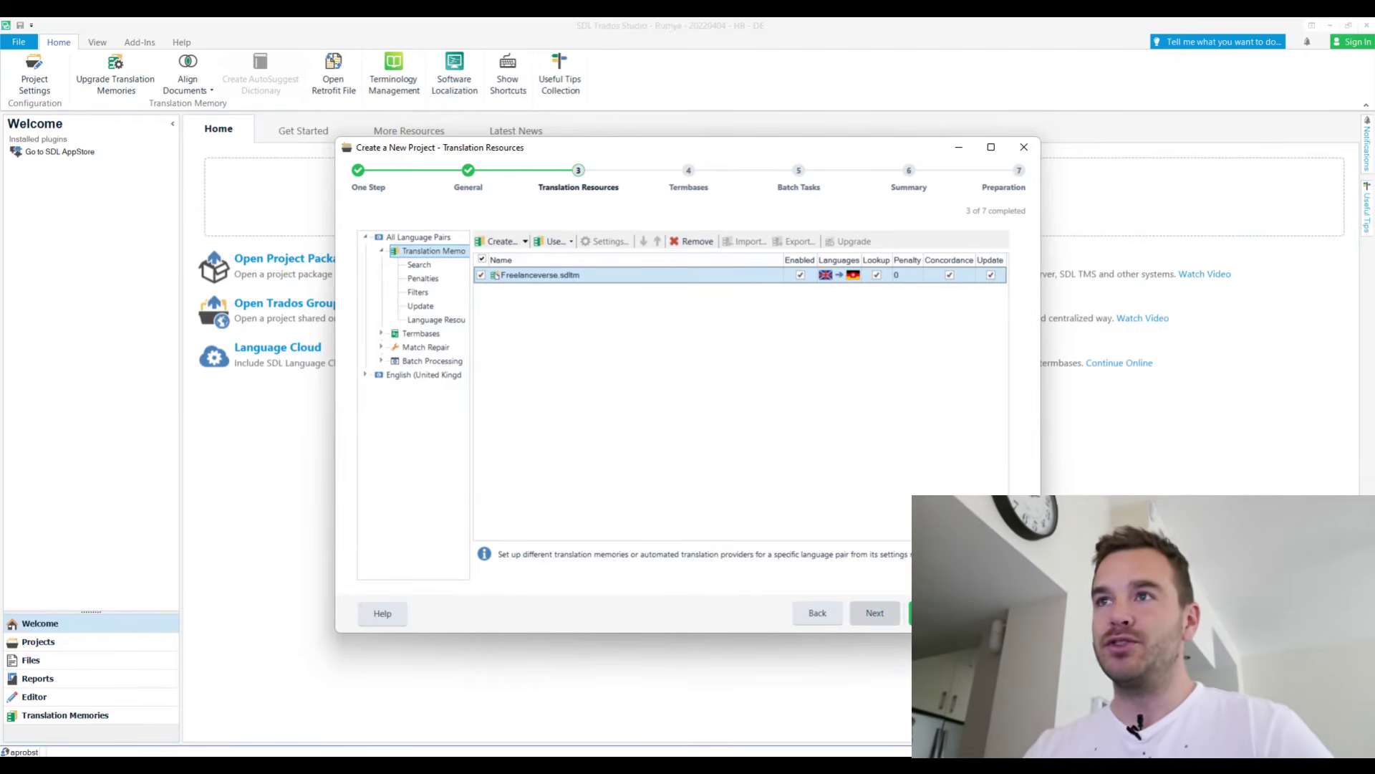
- Skip past the Termbases and Batch Tasks steps and finish preparing the Test project
click(874, 613)
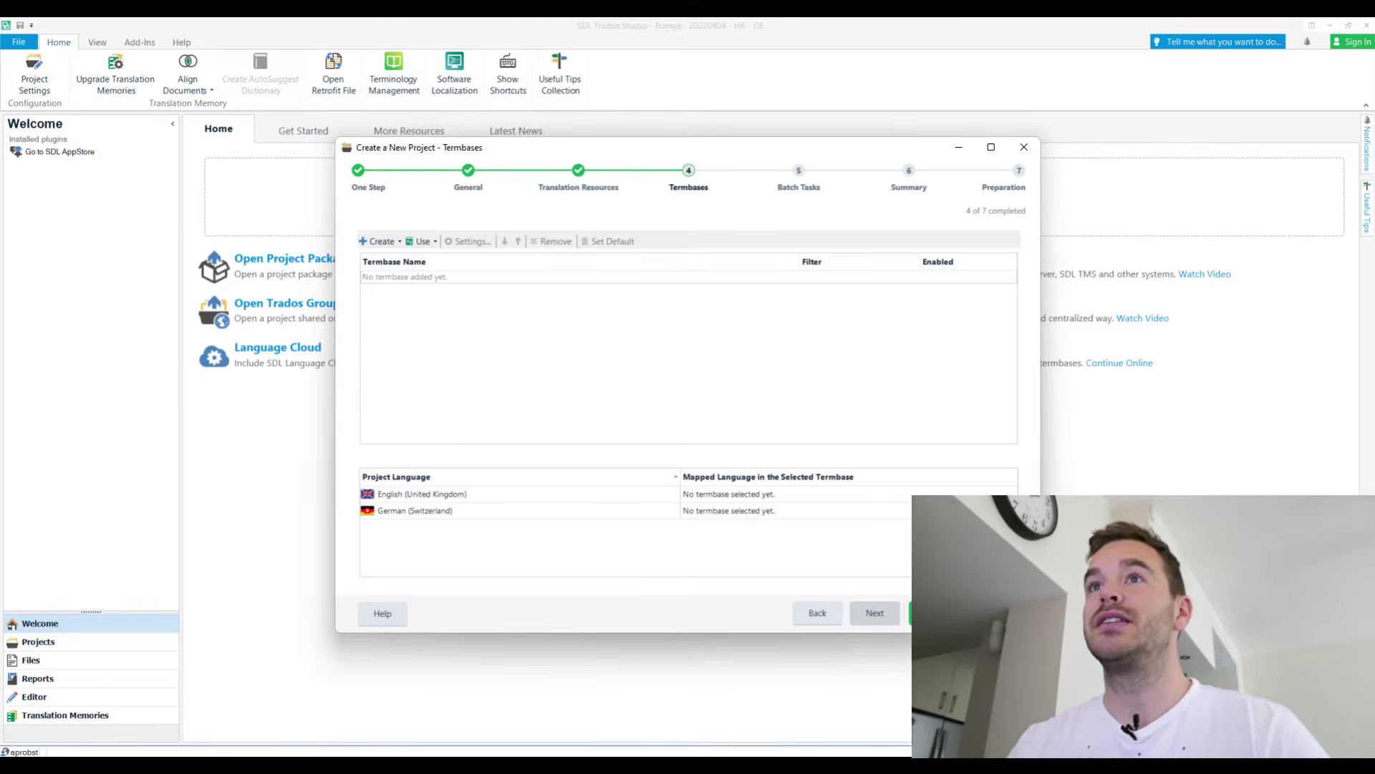
key(Return)
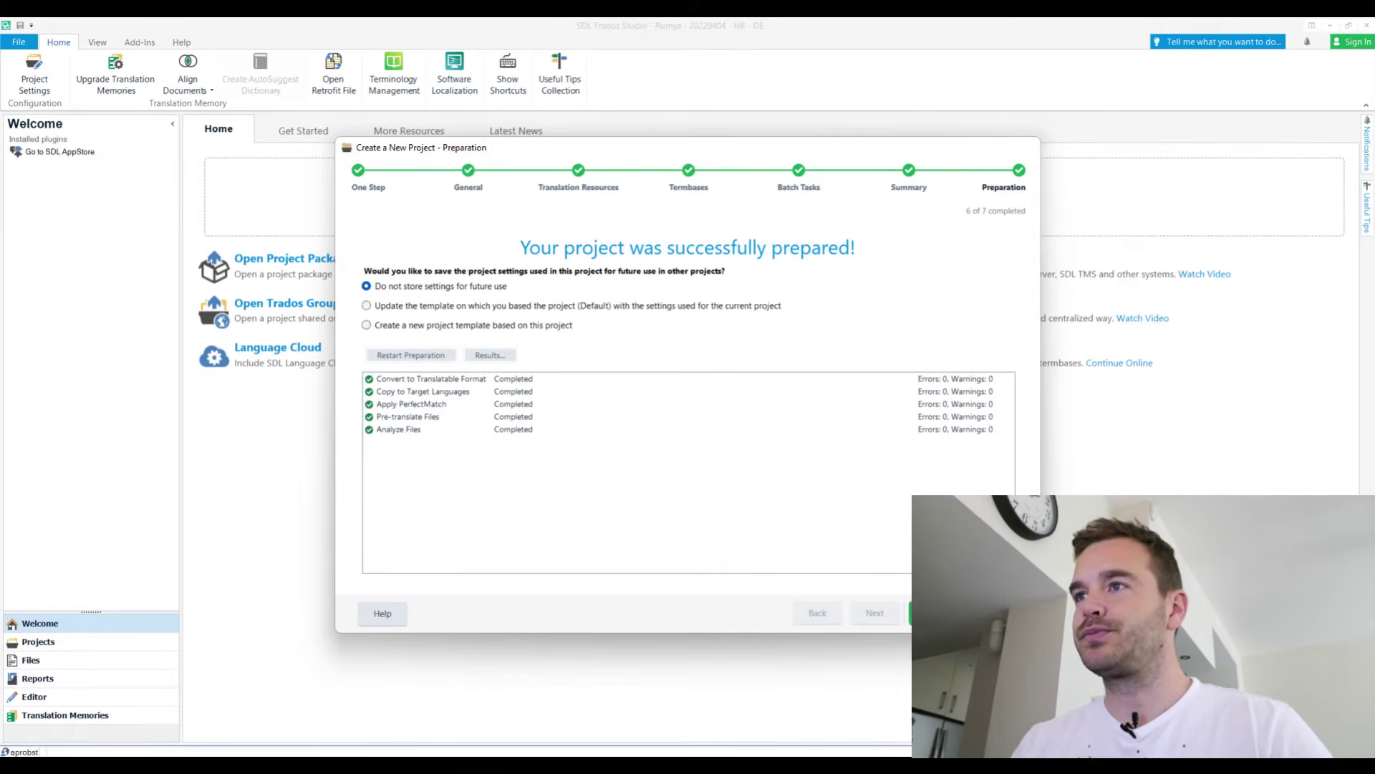
key(Return)
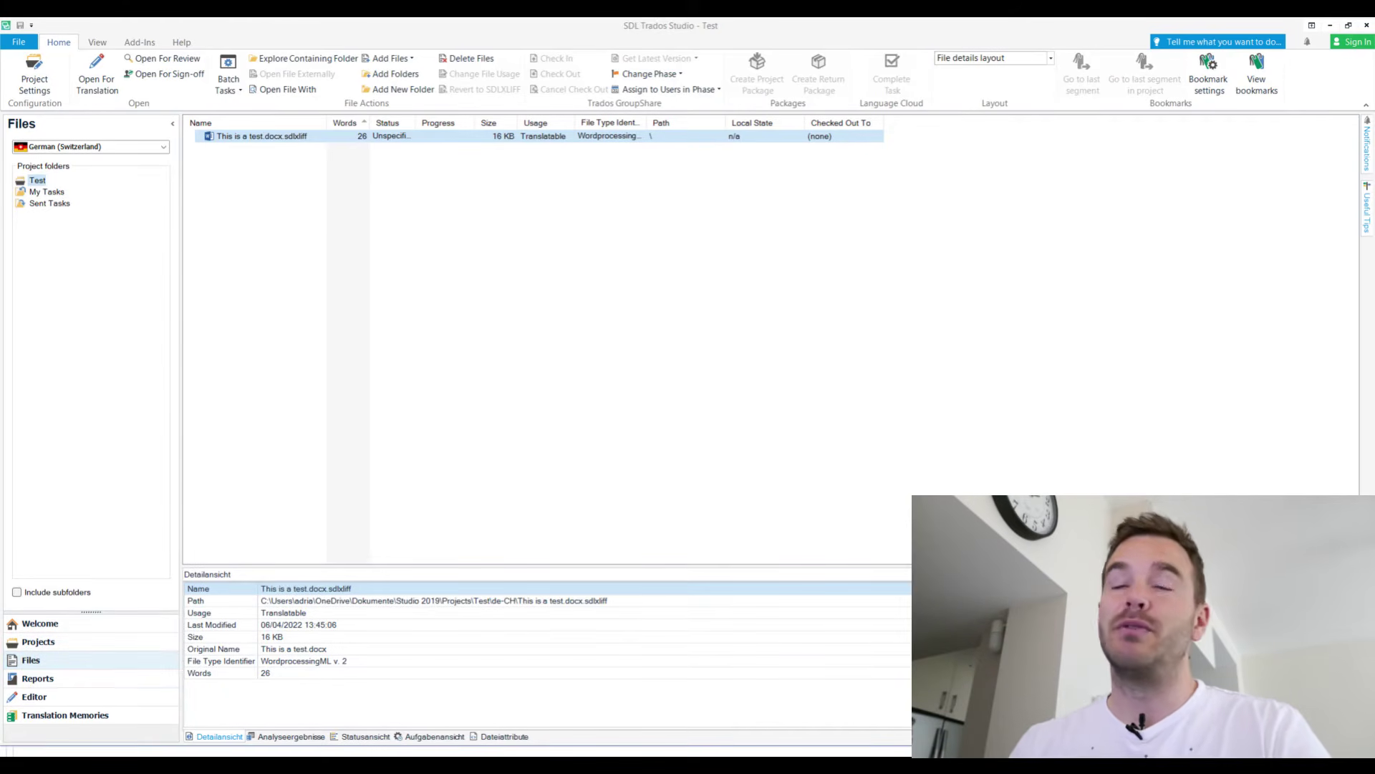
click(37, 678)
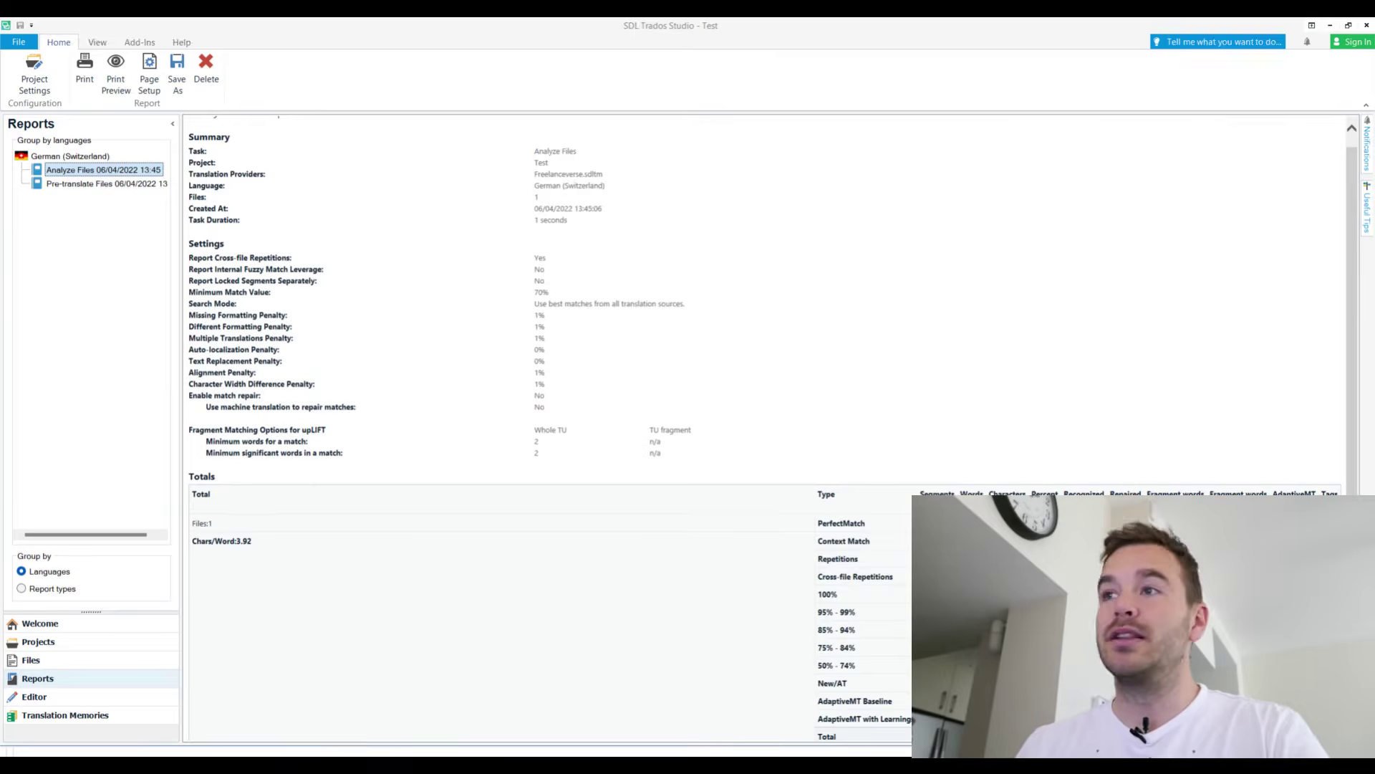
scroll(773, 428, down, 4)
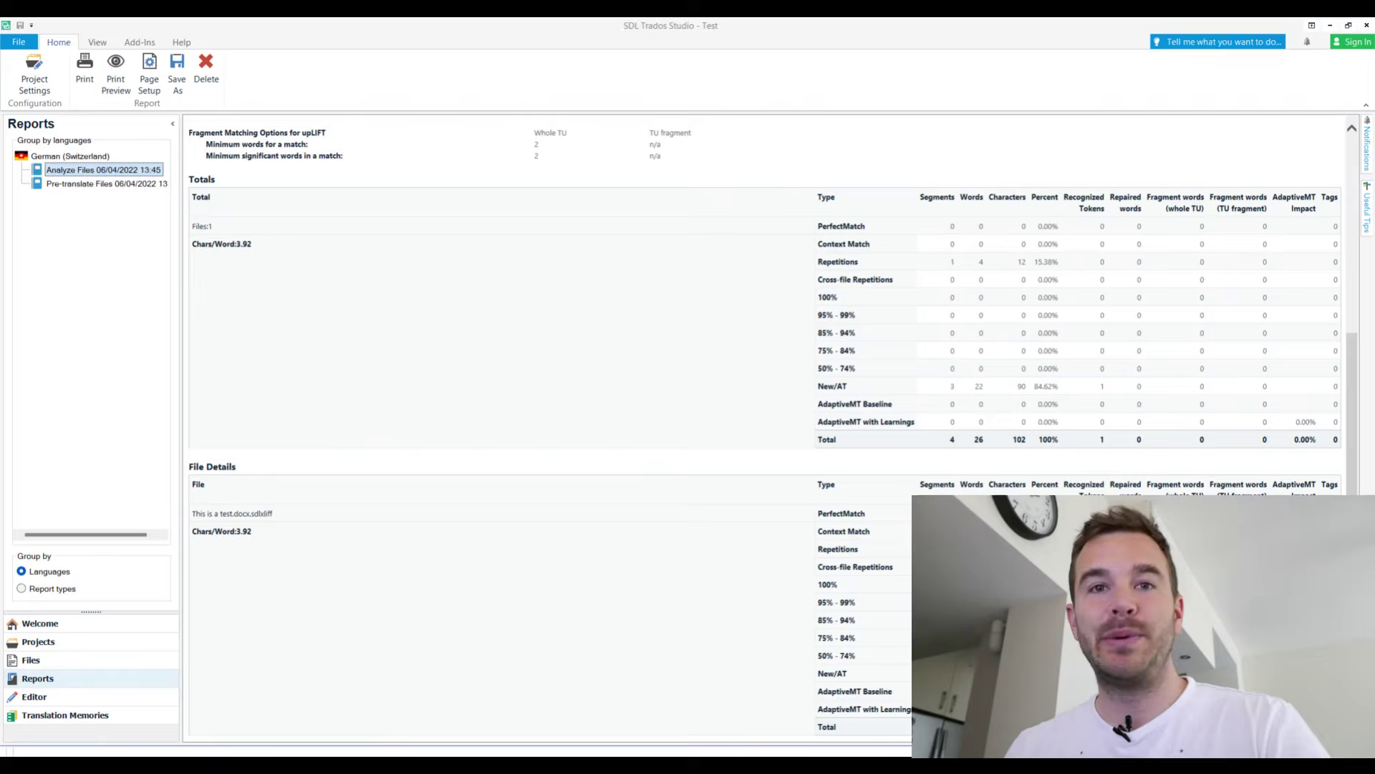
scroll(772, 426, up, 5)
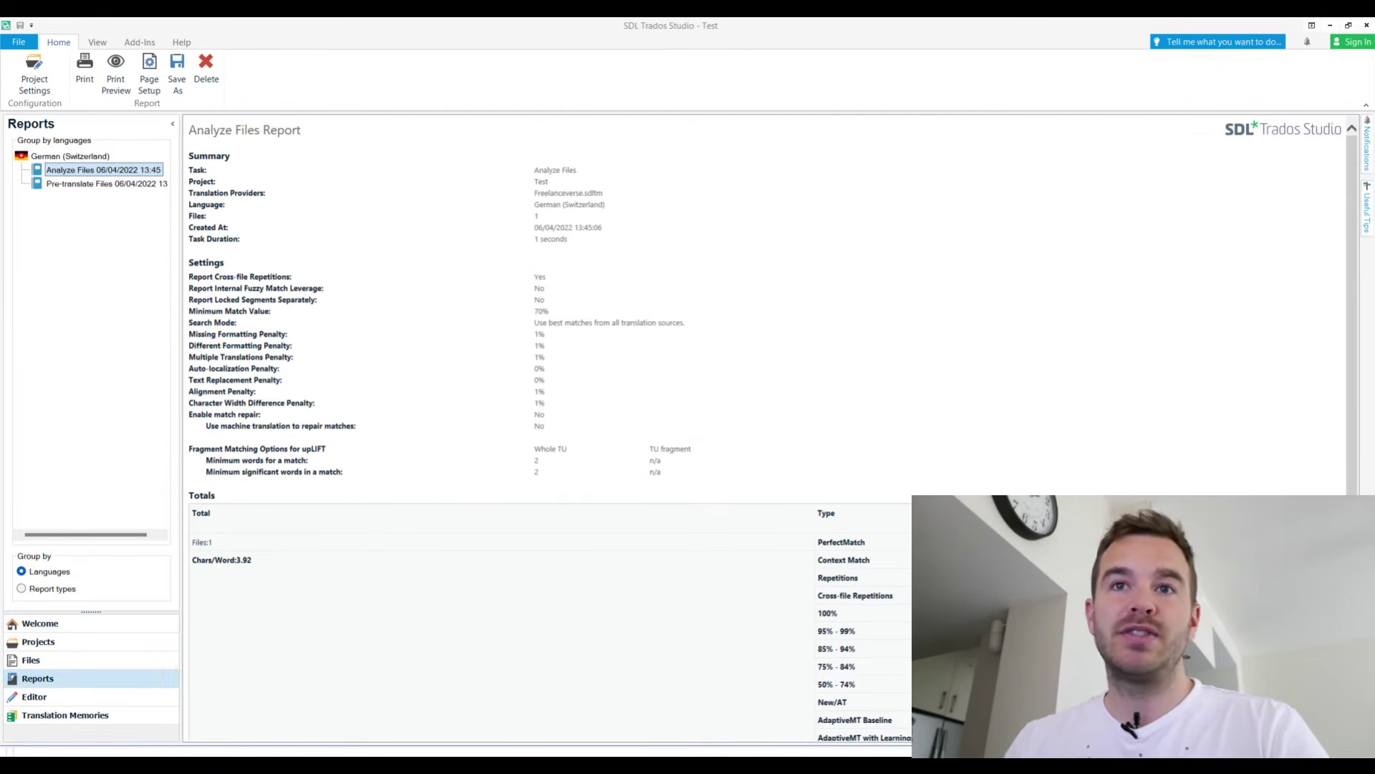
click(31, 660)
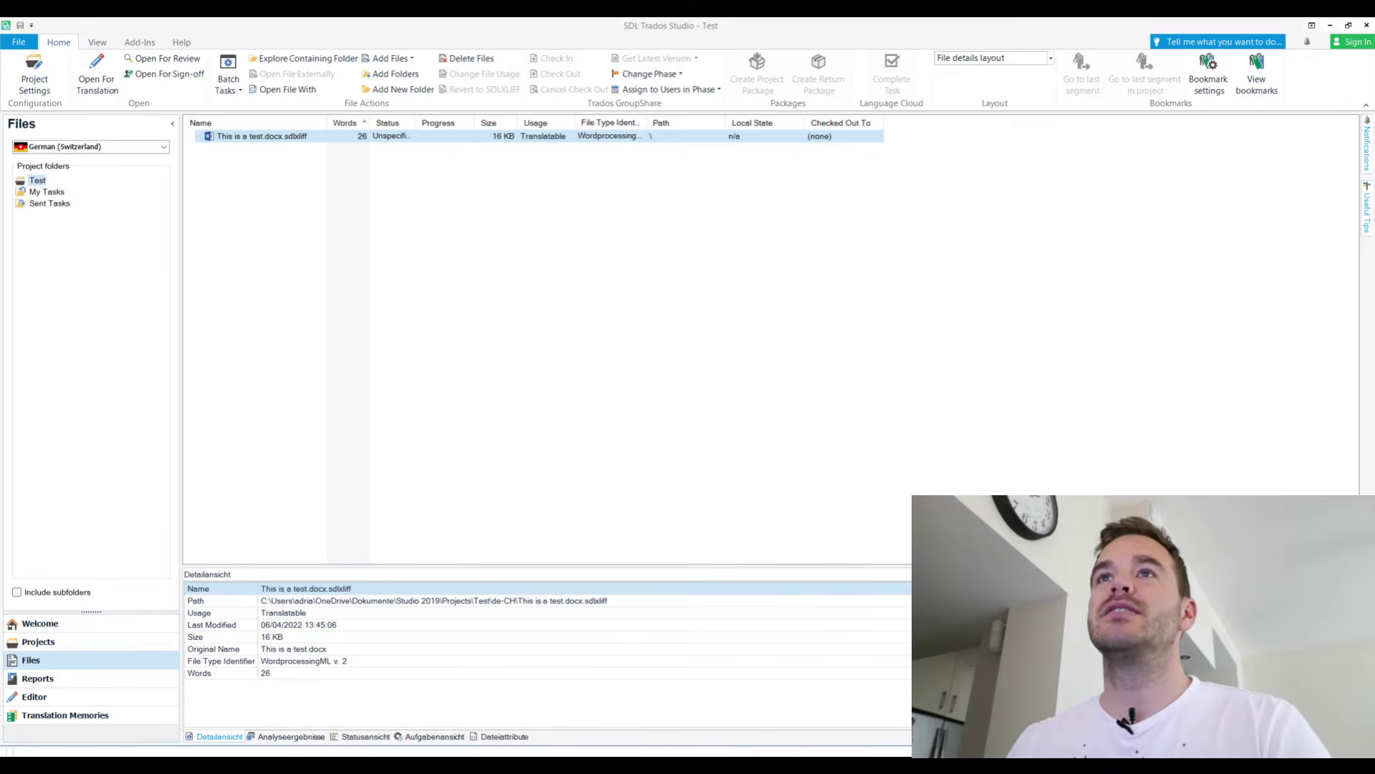
- Open This is a test.docx.sdlxliff in the Editor view
click(35, 696)
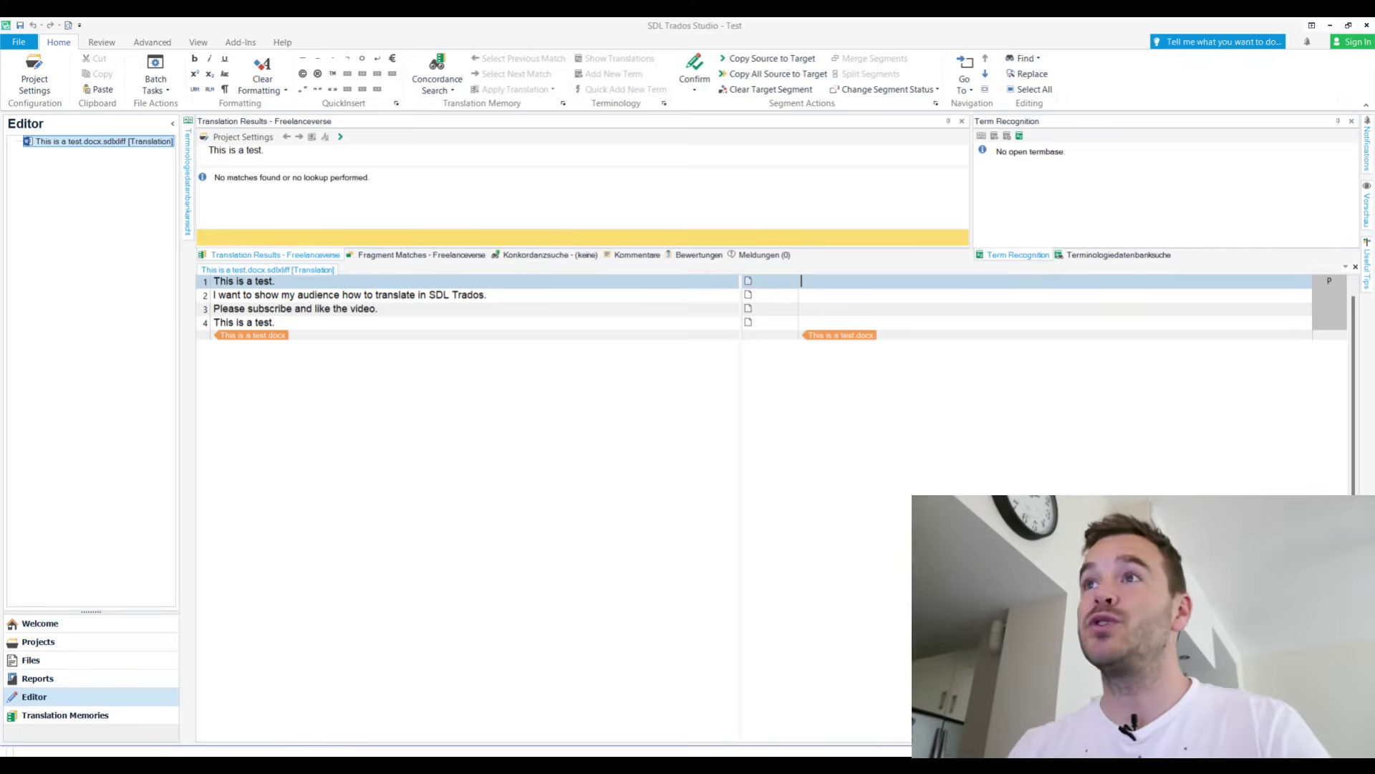
click(1075, 121)
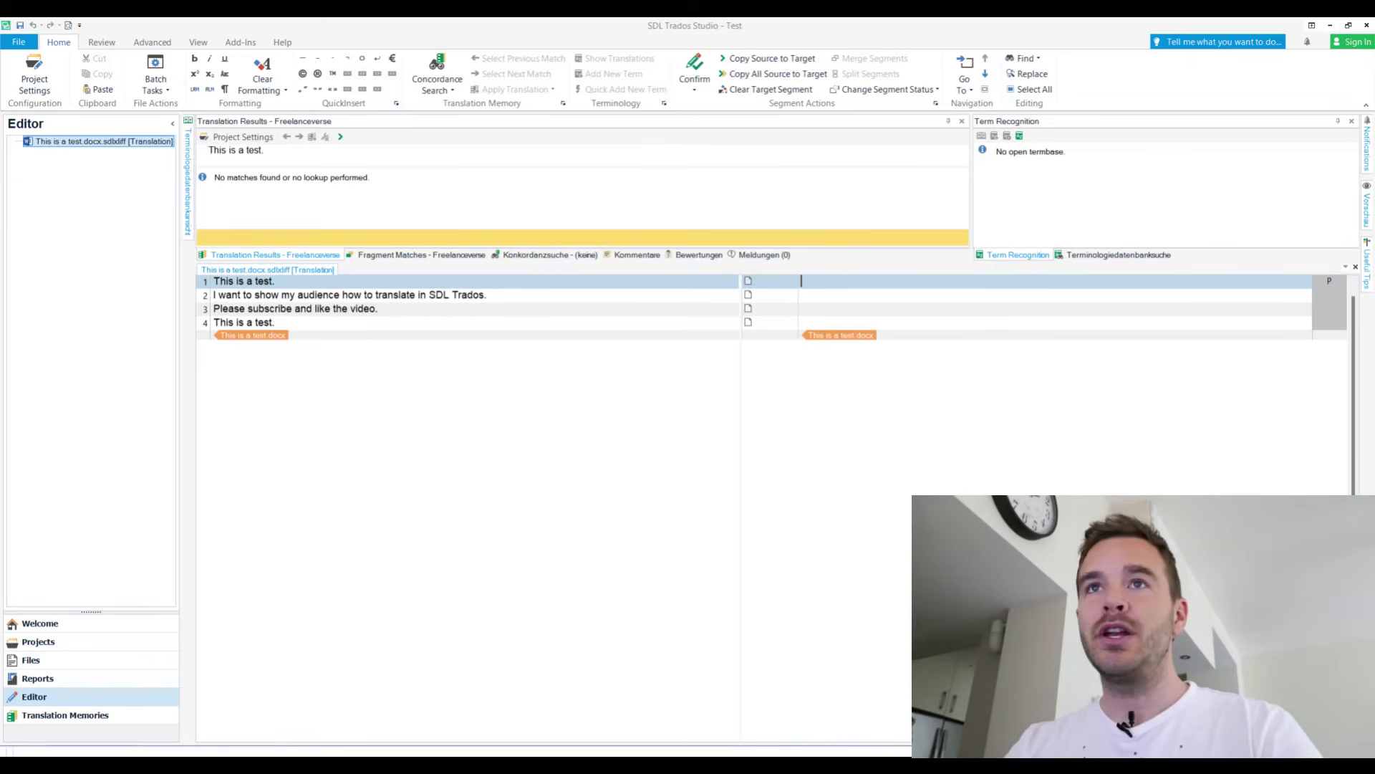
- Translate and confirm segment 1 as 'Das ist ein Test.', auto-filling repeated segment 4
text(Das is)
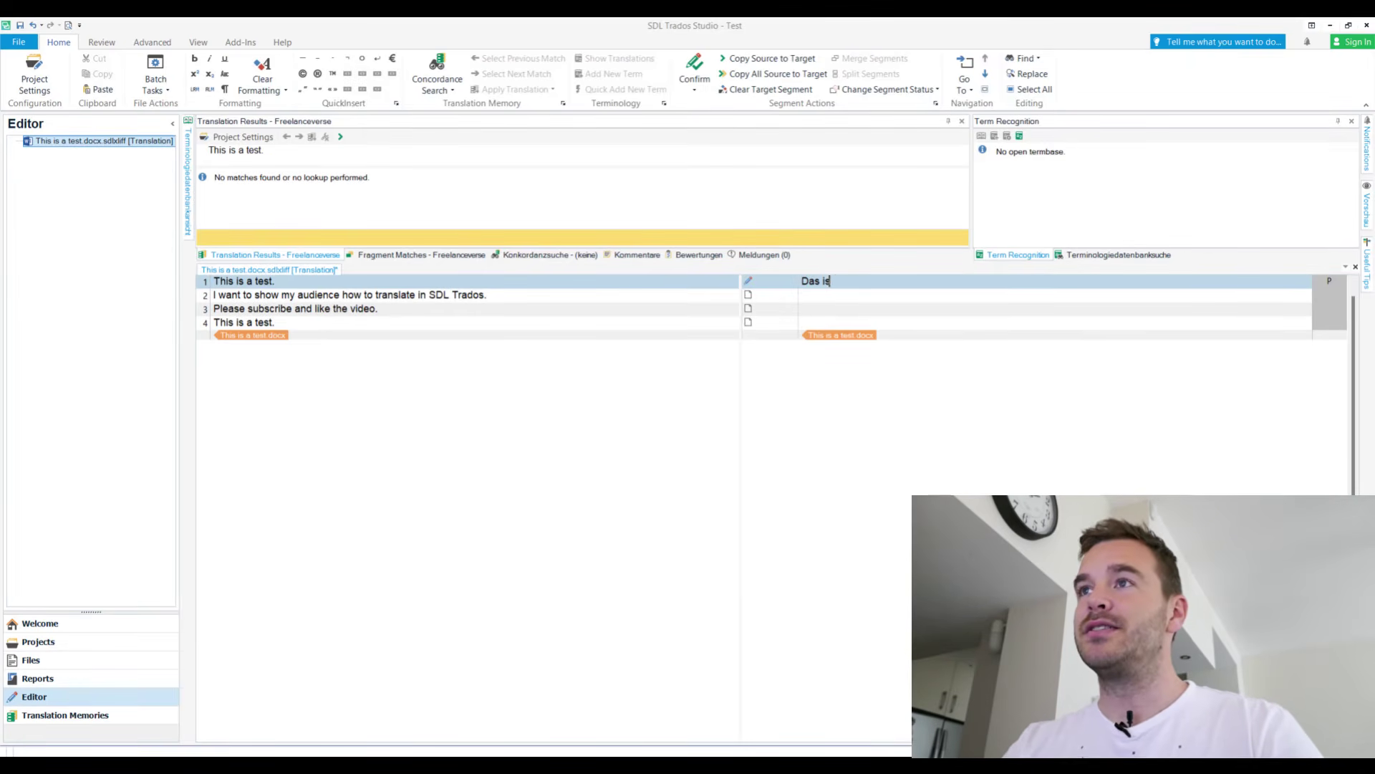
text(t ein Test.)
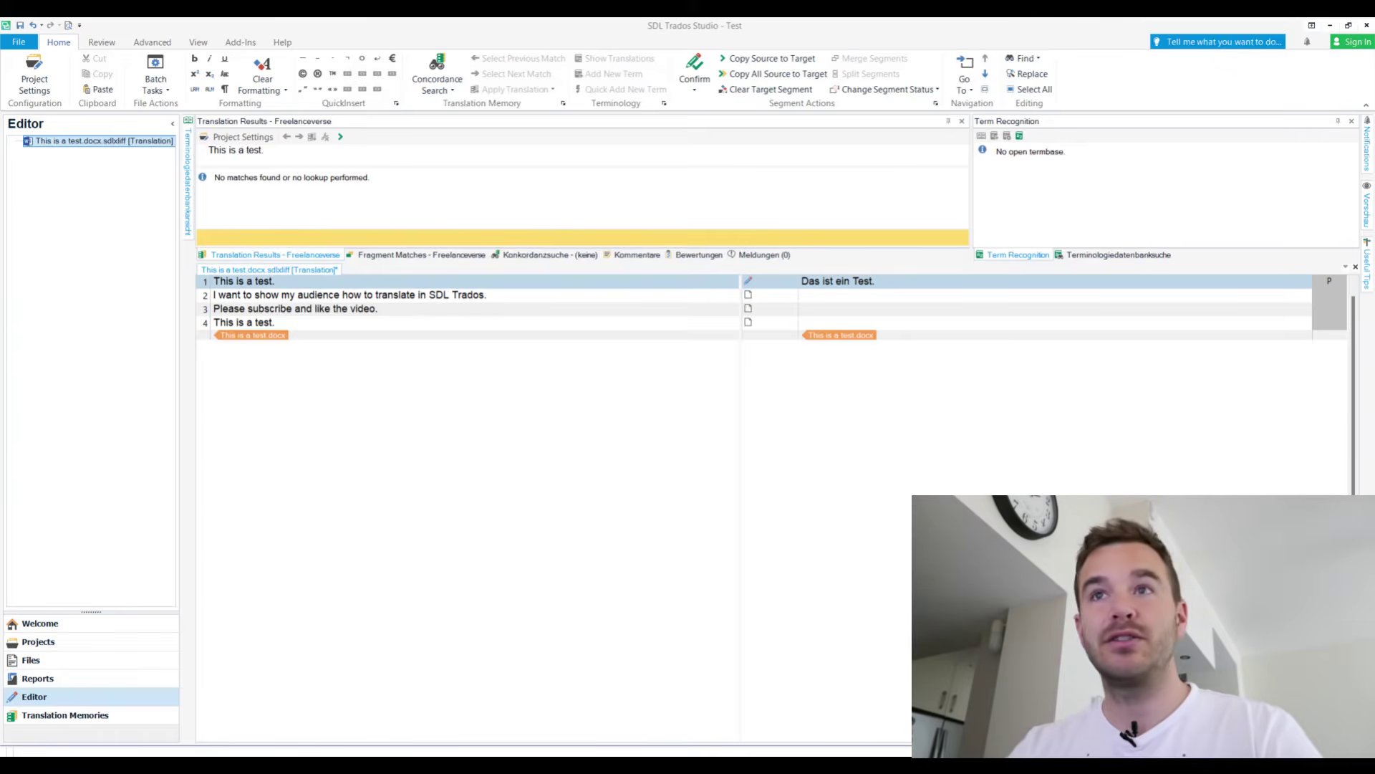
key(ctrl+Return)
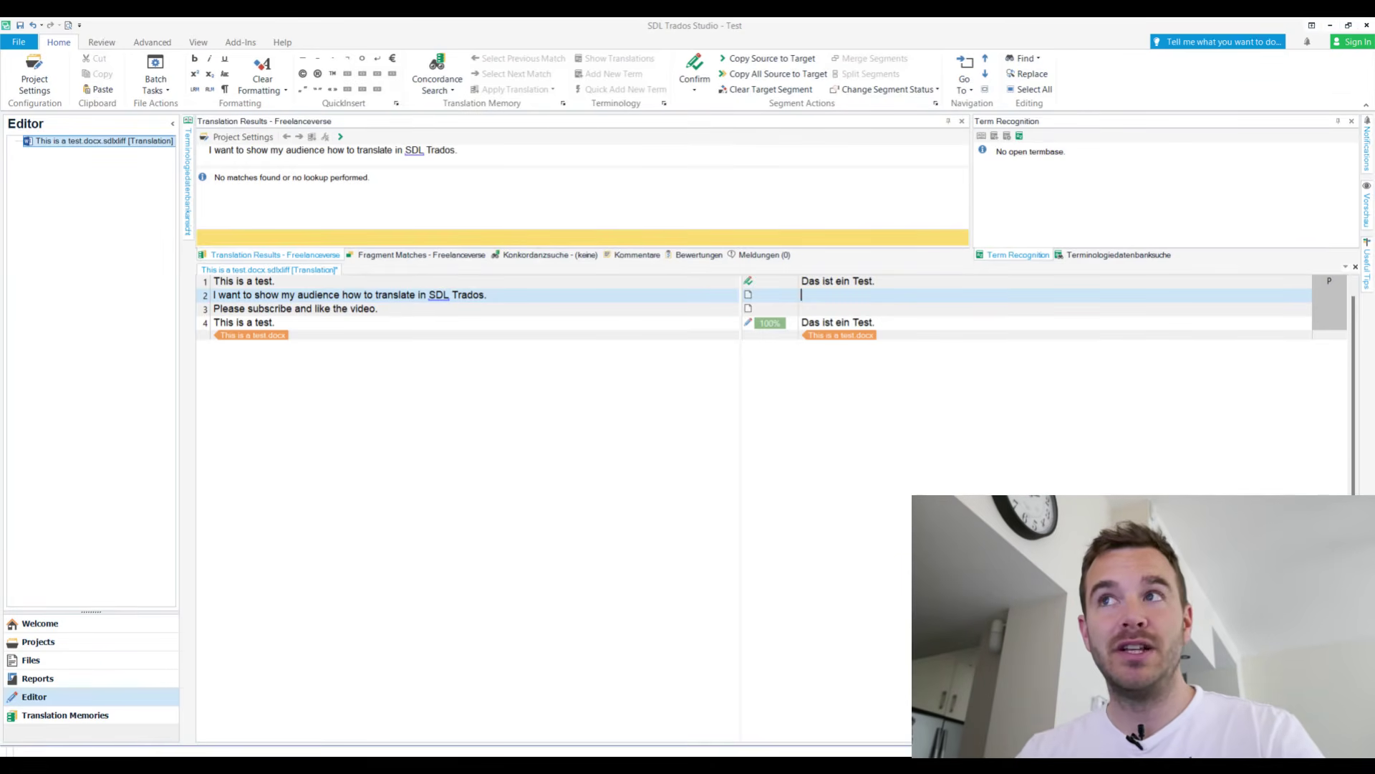
mouse_move(770, 323)
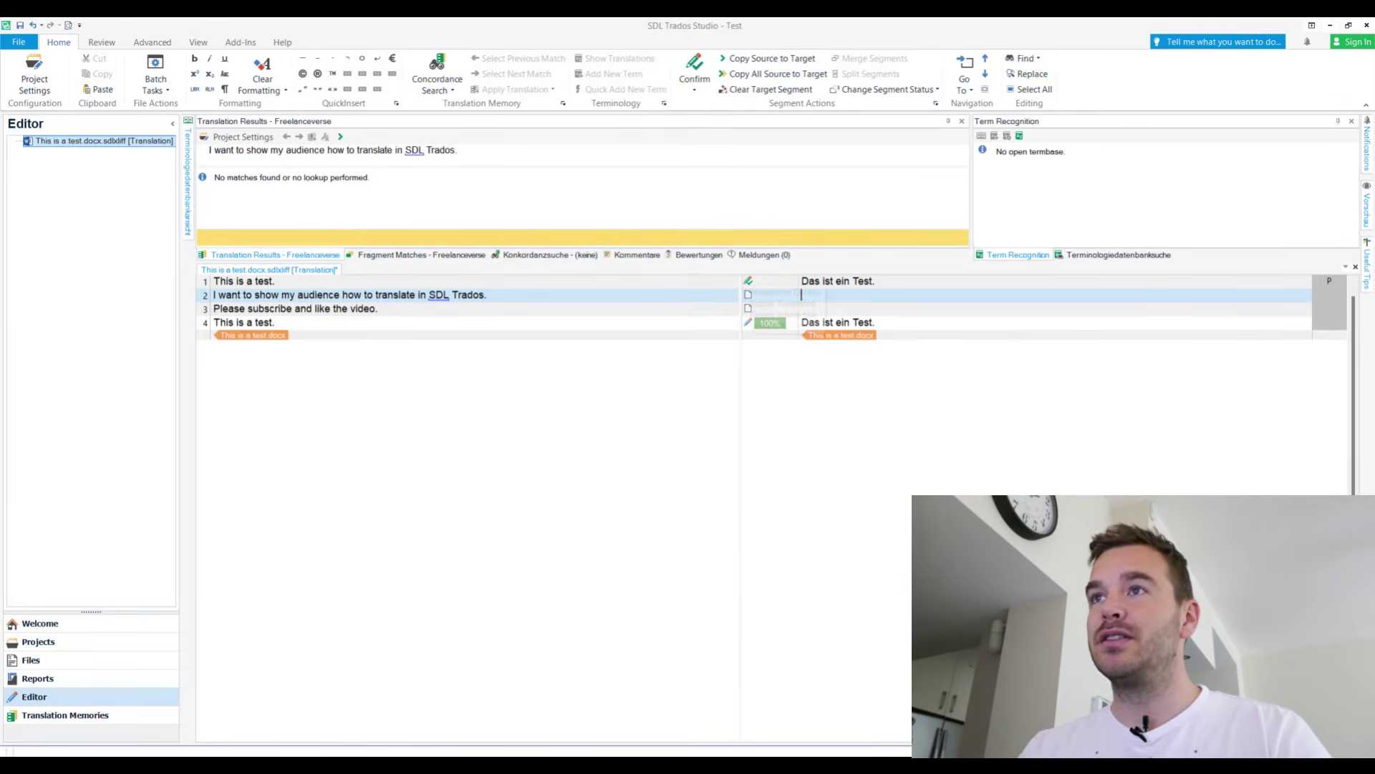
mouse_move(748, 295)
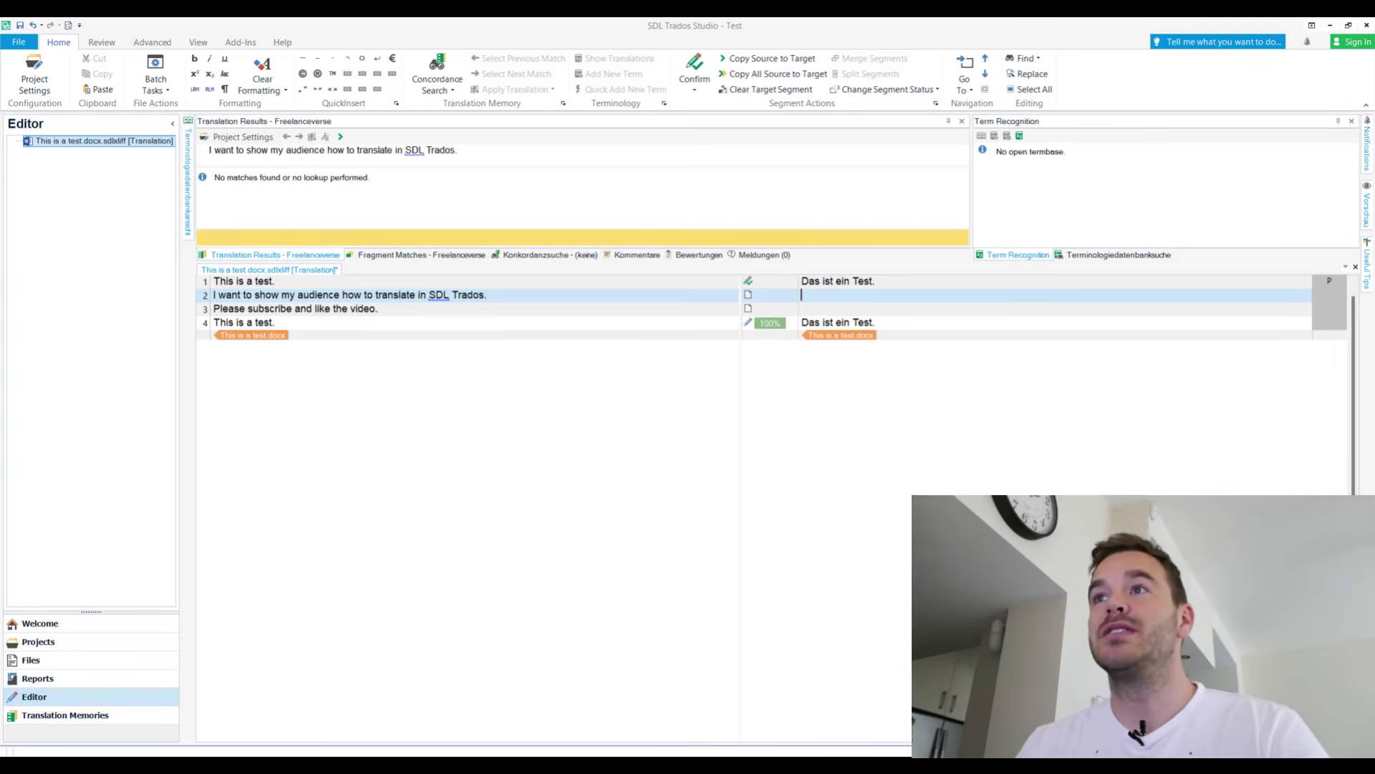
click(874, 322)
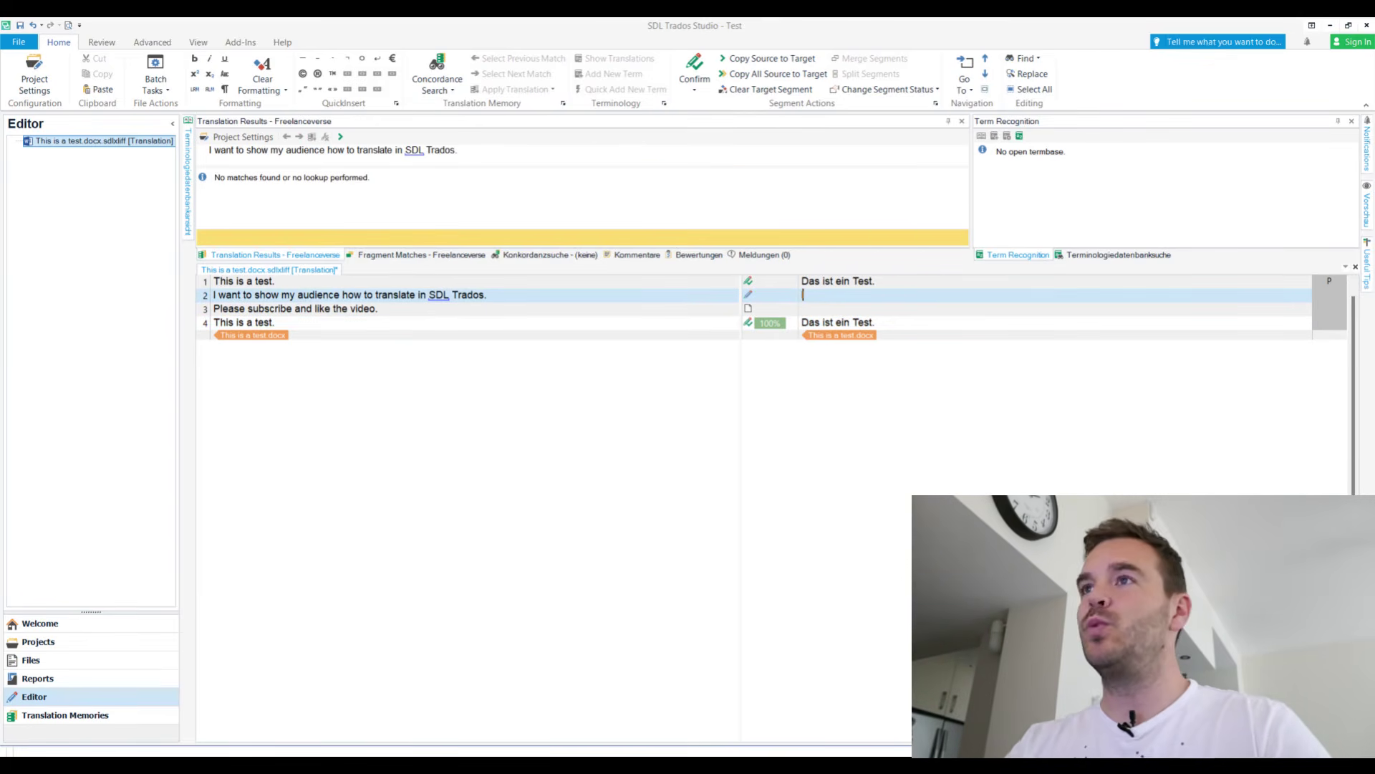
- Translate and confirm segment 2 as 'Ich will meinen Zuschauerinnen und Zuschauern zeigen, wie man in SDL Trados übersetzt.'
text(Ich will)
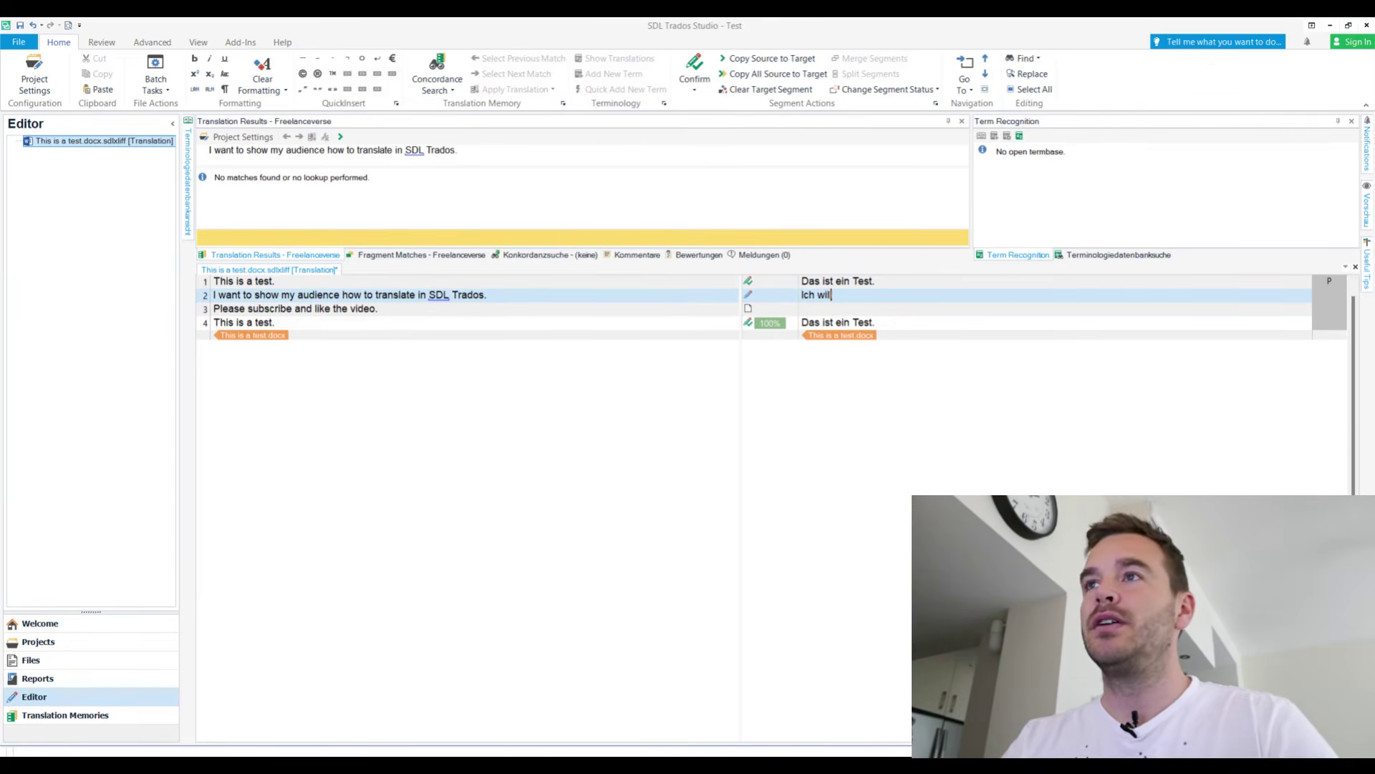
text( meinen Zusch)
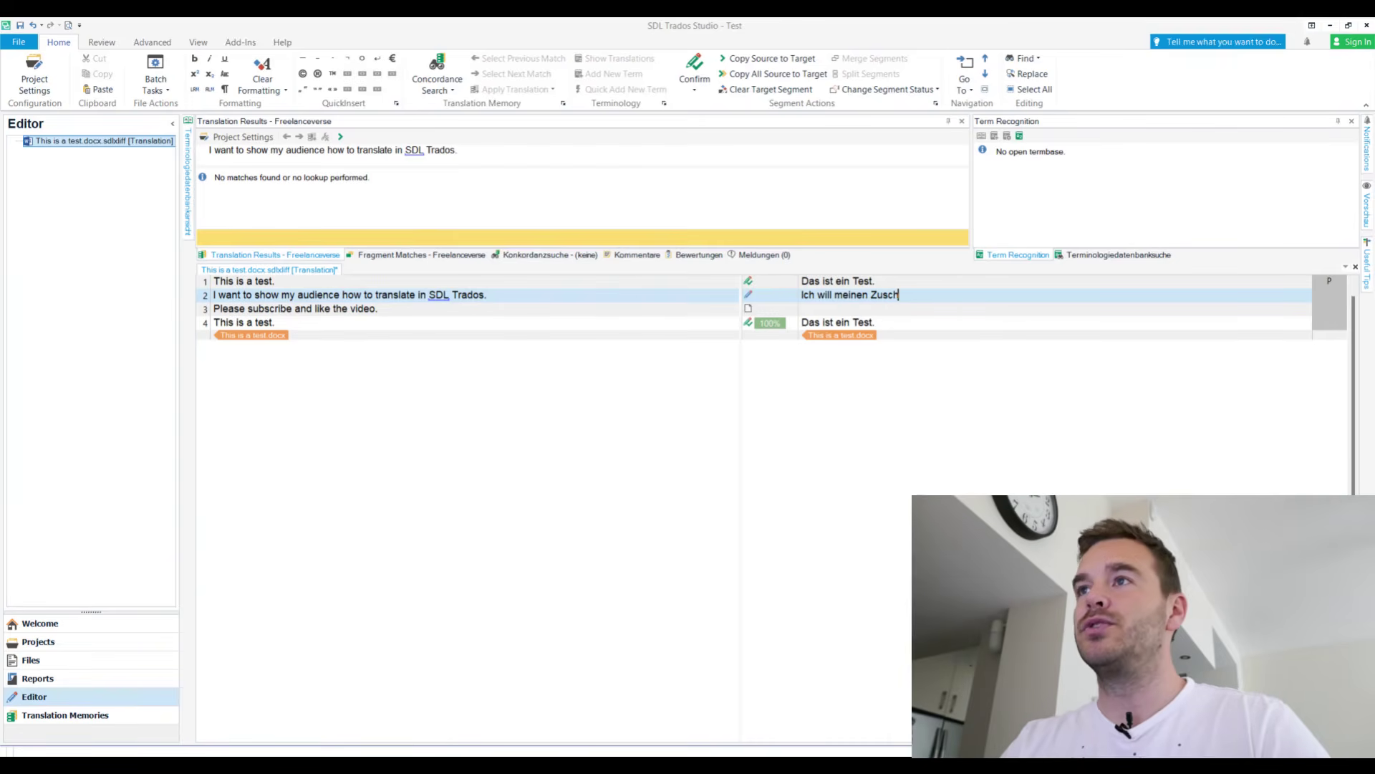
text(auerinnen und Zus)
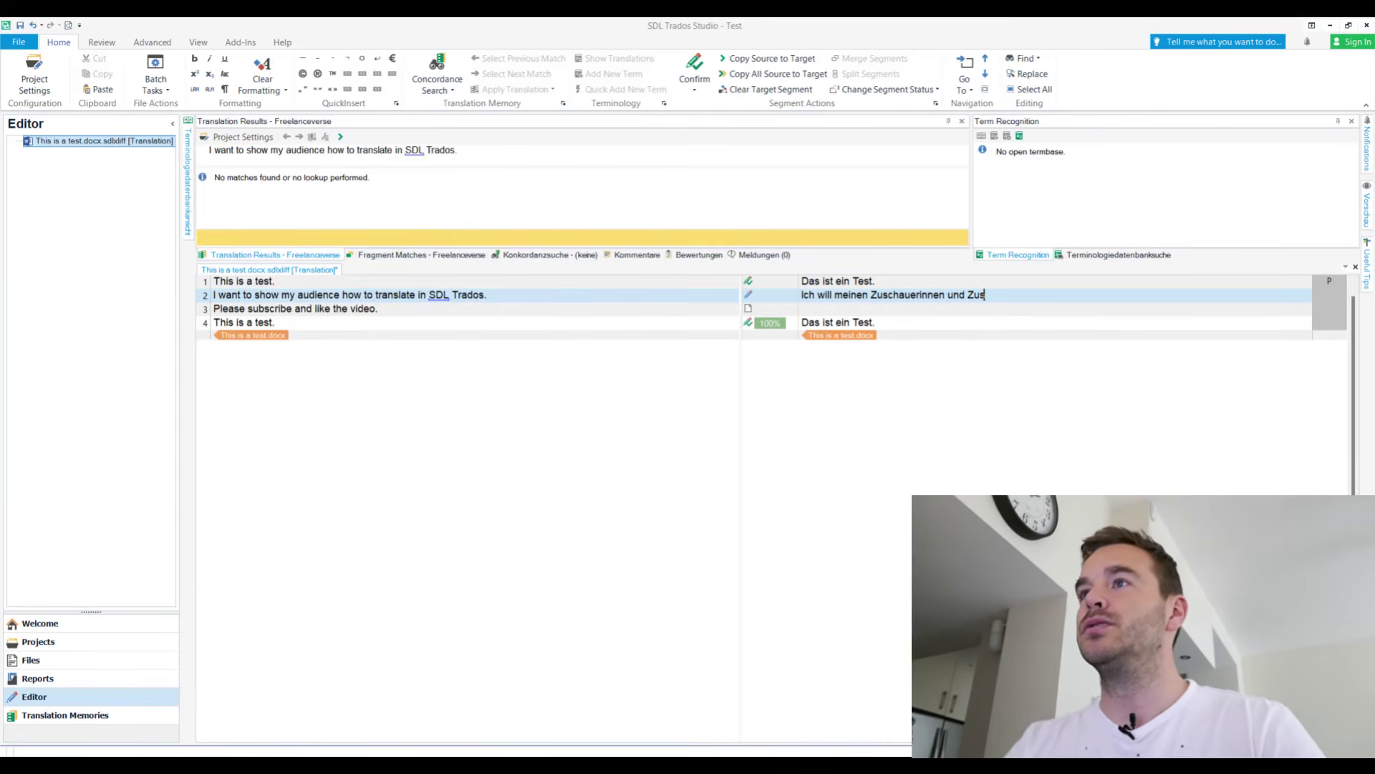
text(chauern zeigen, w)
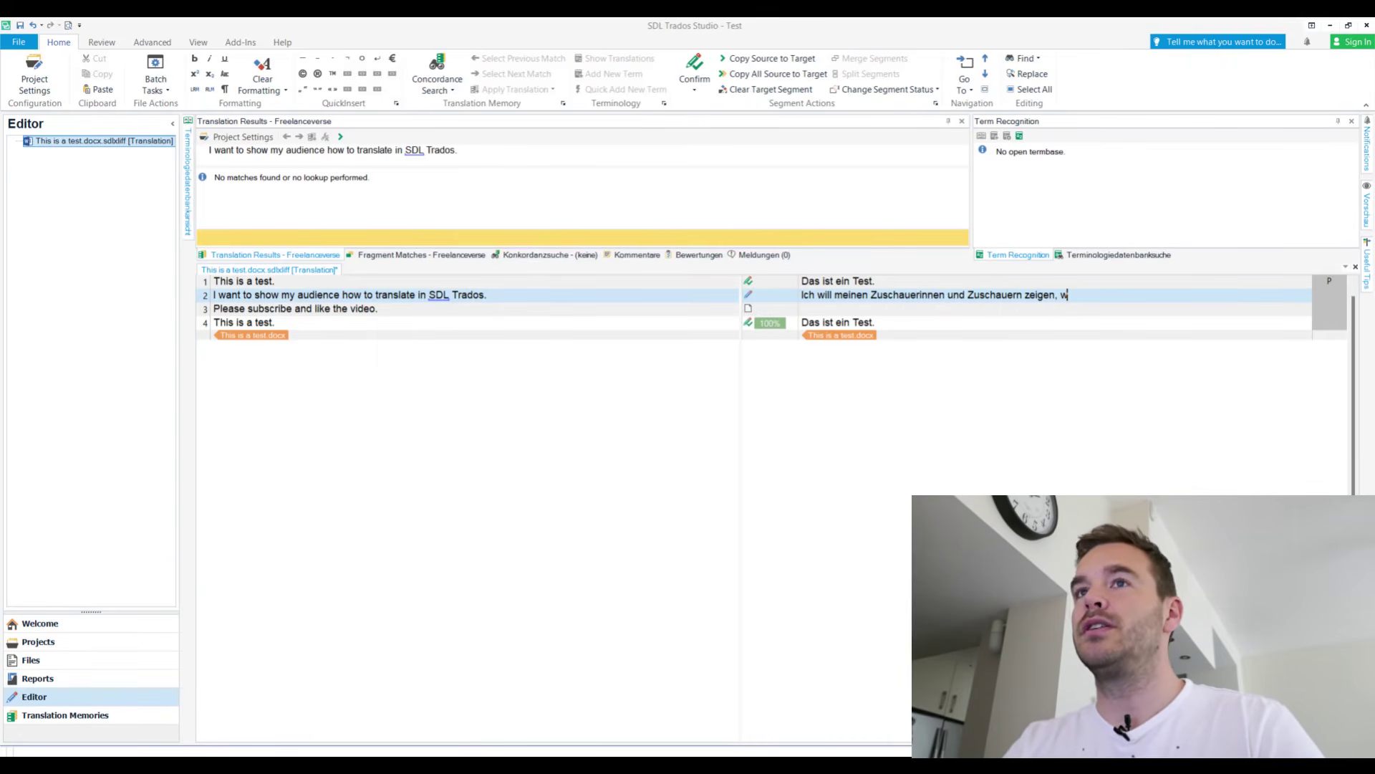
text(ie man in SDL)
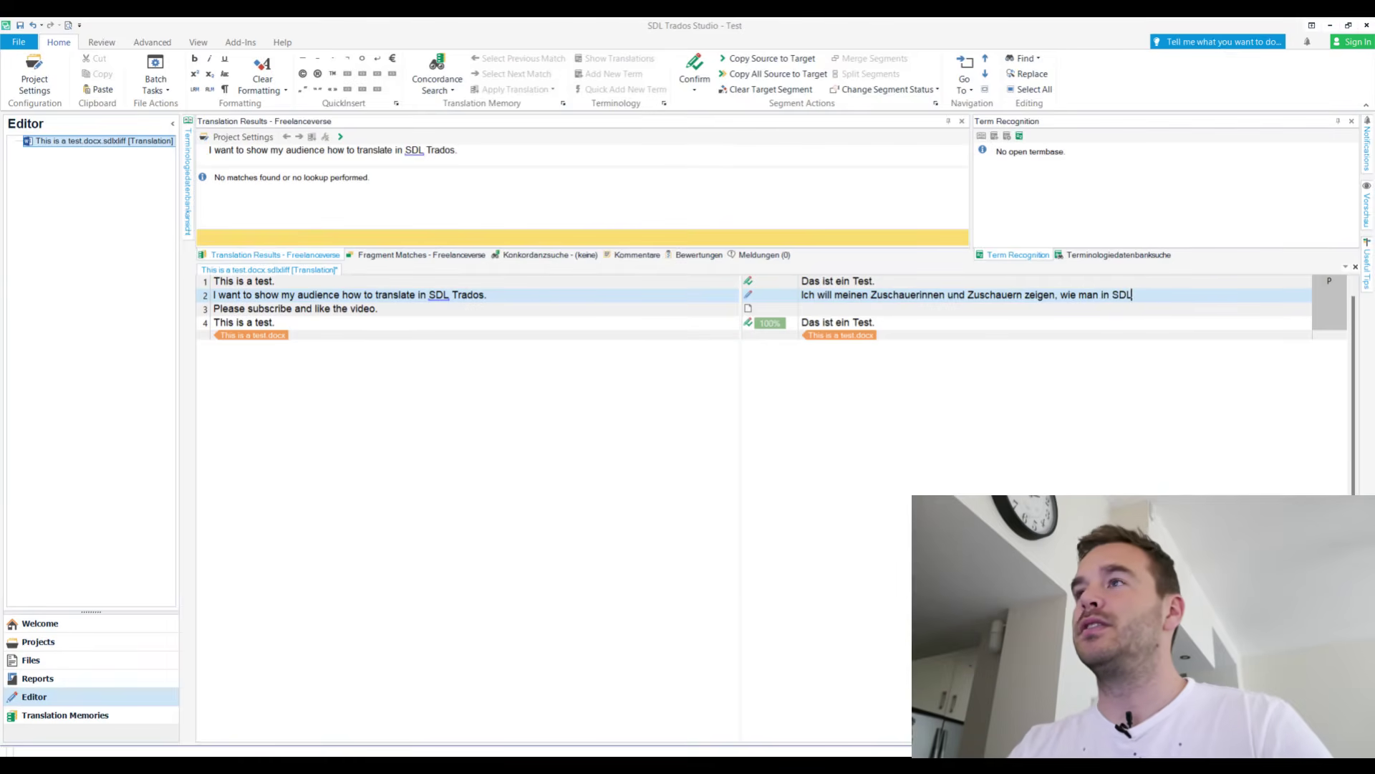
text( Trados übersetzt.)
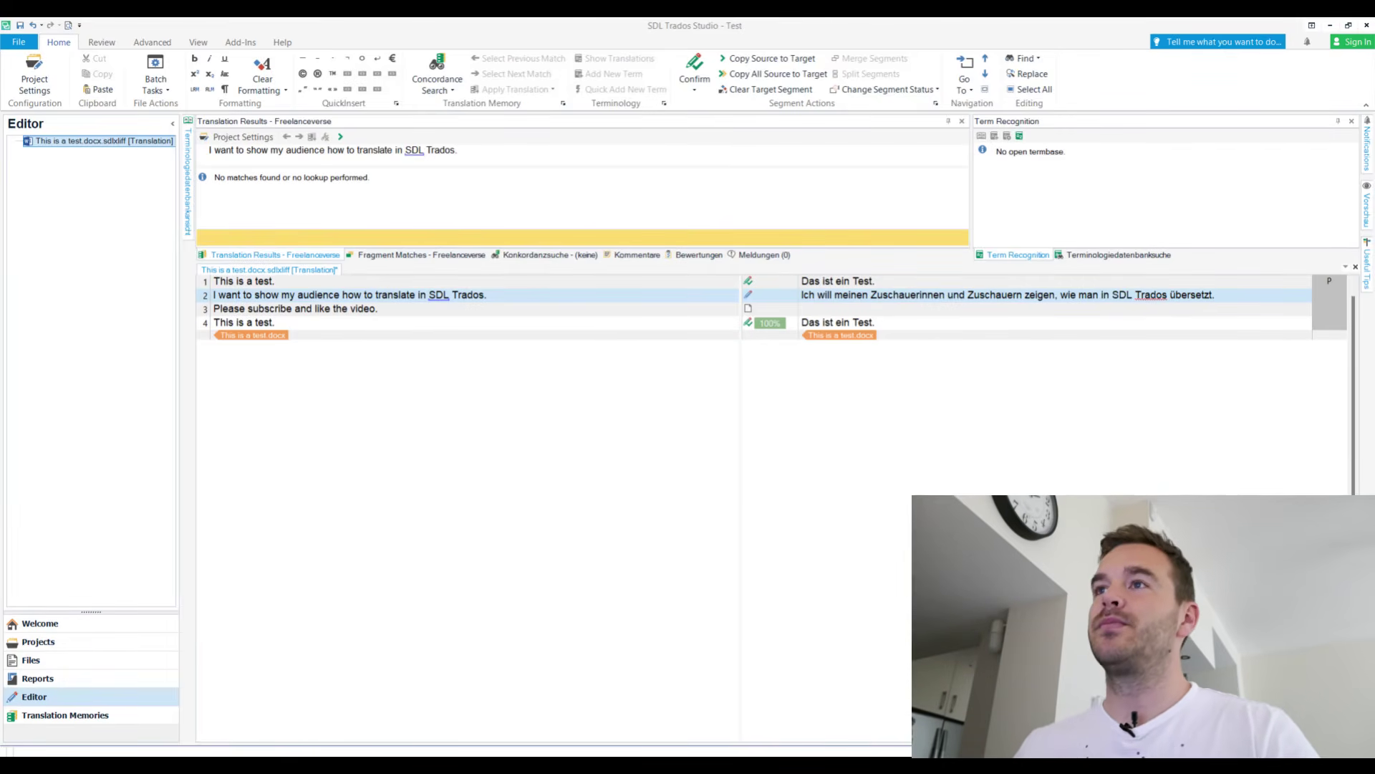
key(ctrl+Return)
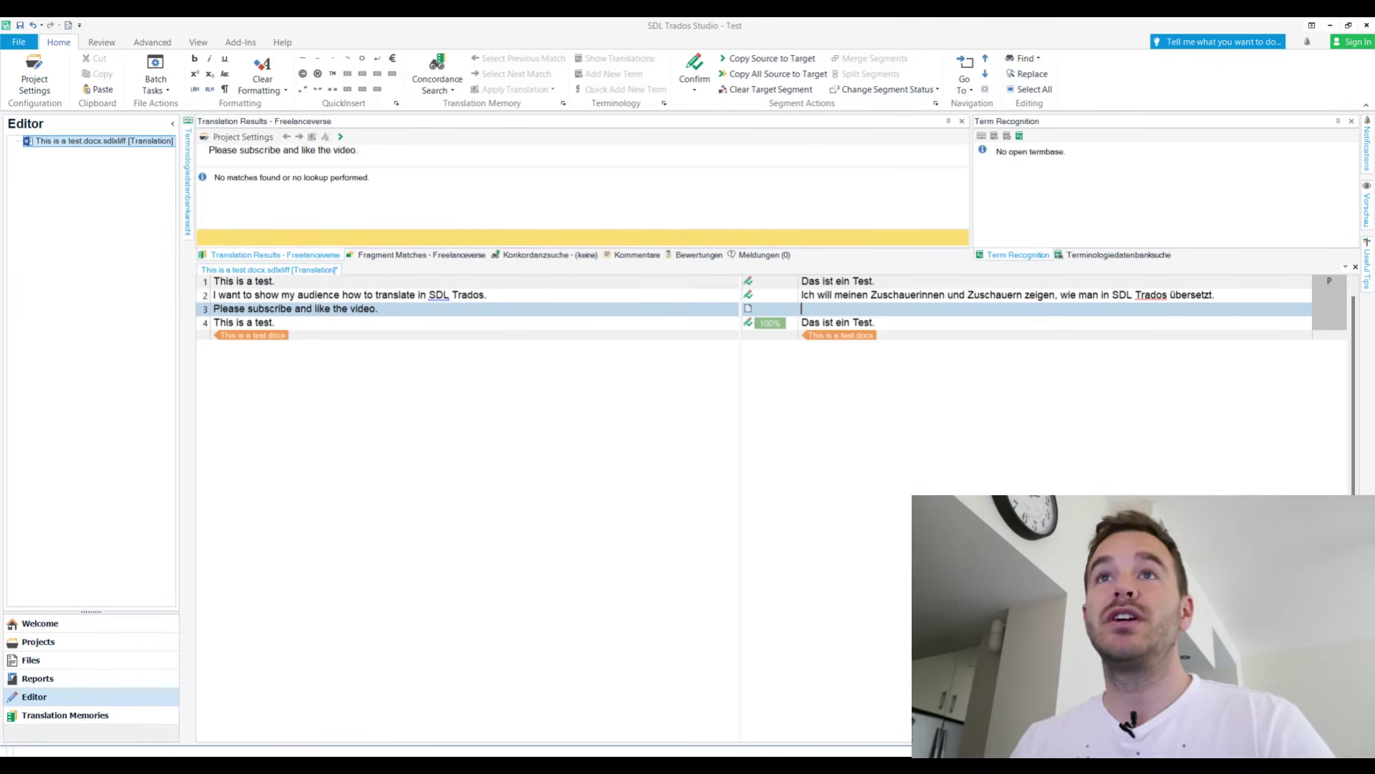
click(155, 82)
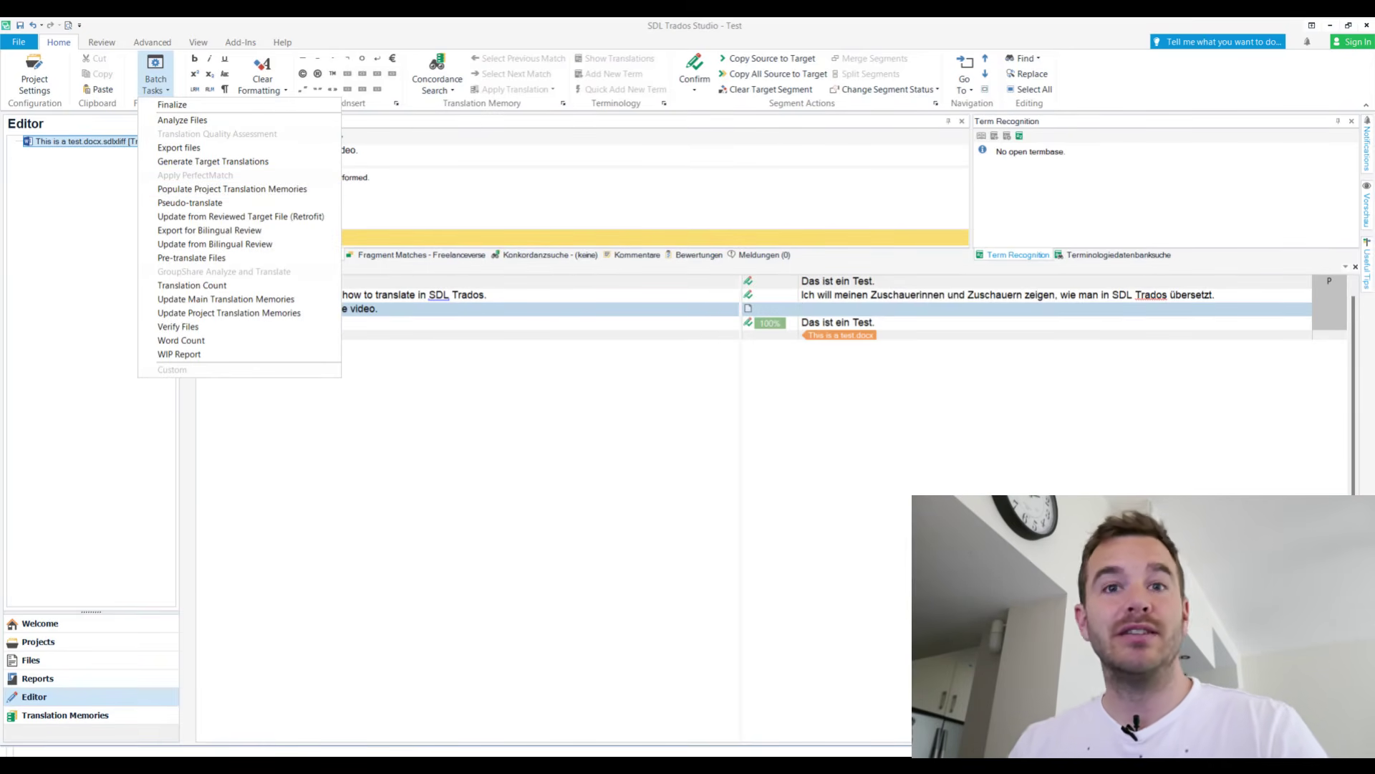
- Dismiss the Batch Tasks list without running any task
key(Escape)
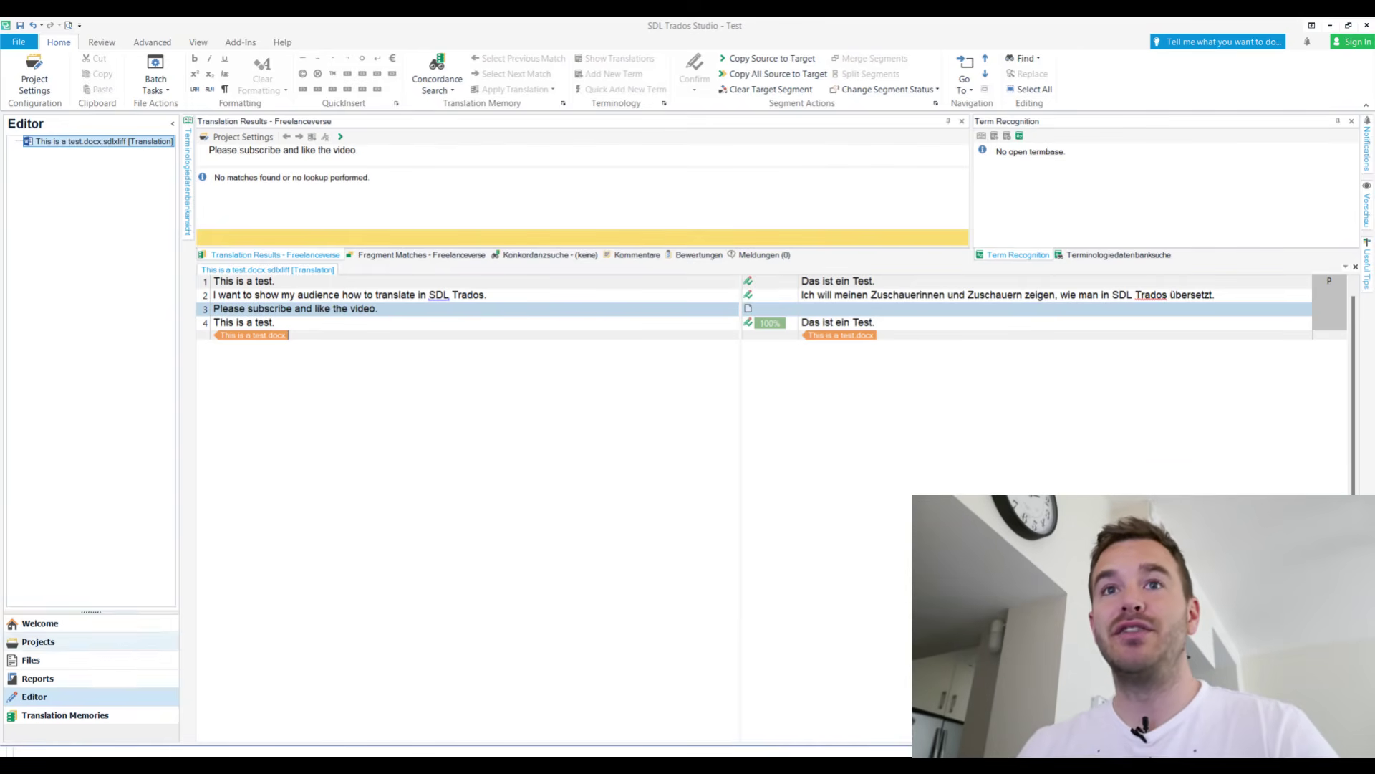
- Open the L2020 - Annonce délégations - 20200108 project package from the Desktop
click(40, 623)
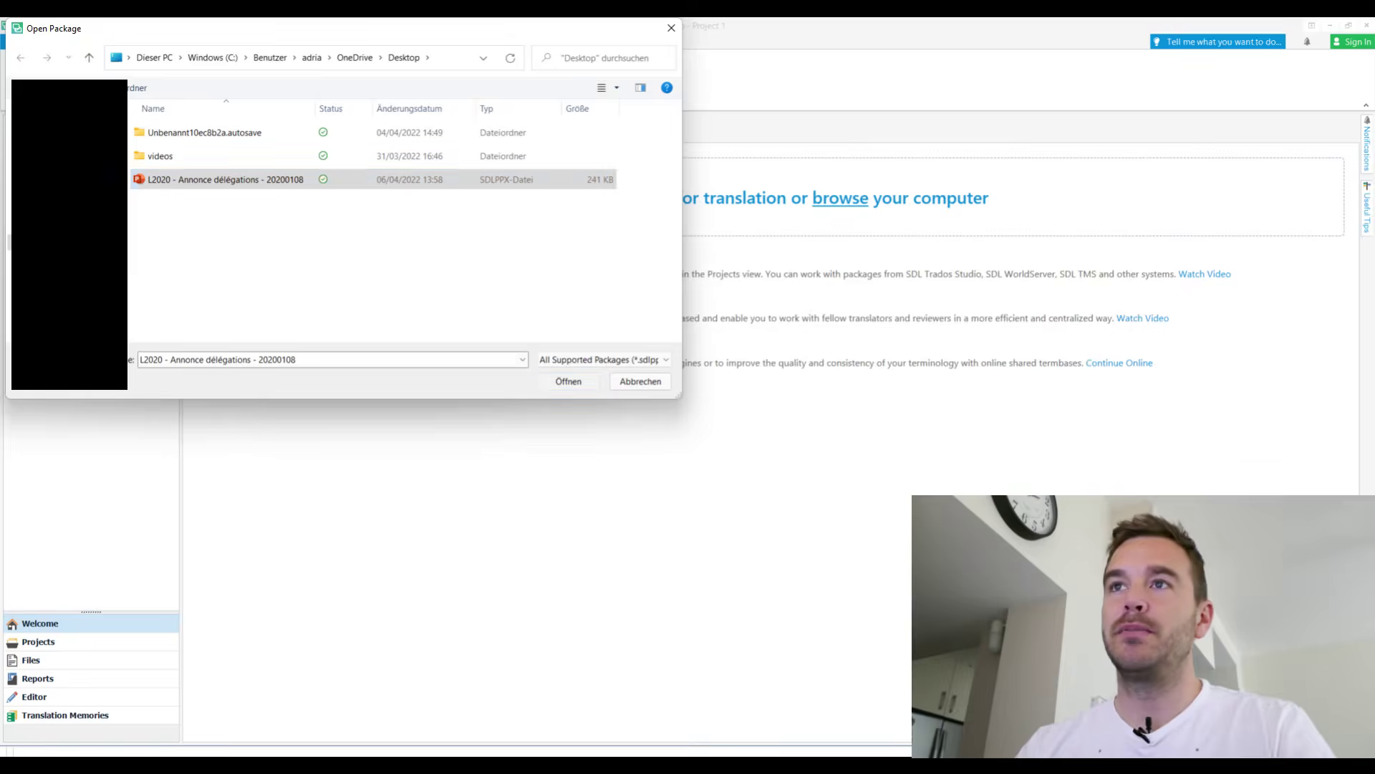
key(Return)
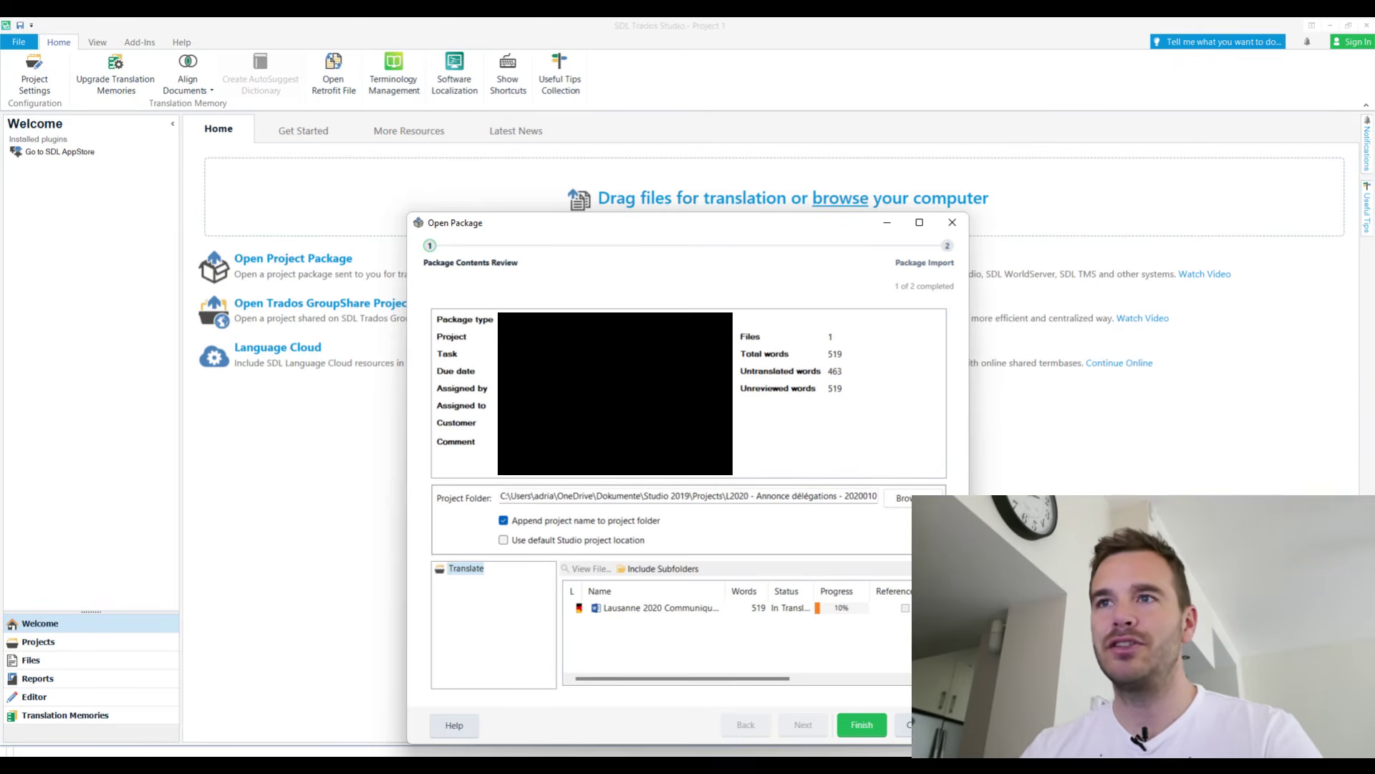
- Finish the package import and open the Lausanne 2020 Communiqué file in the Editor, accepting the provider warning
click(862, 724)
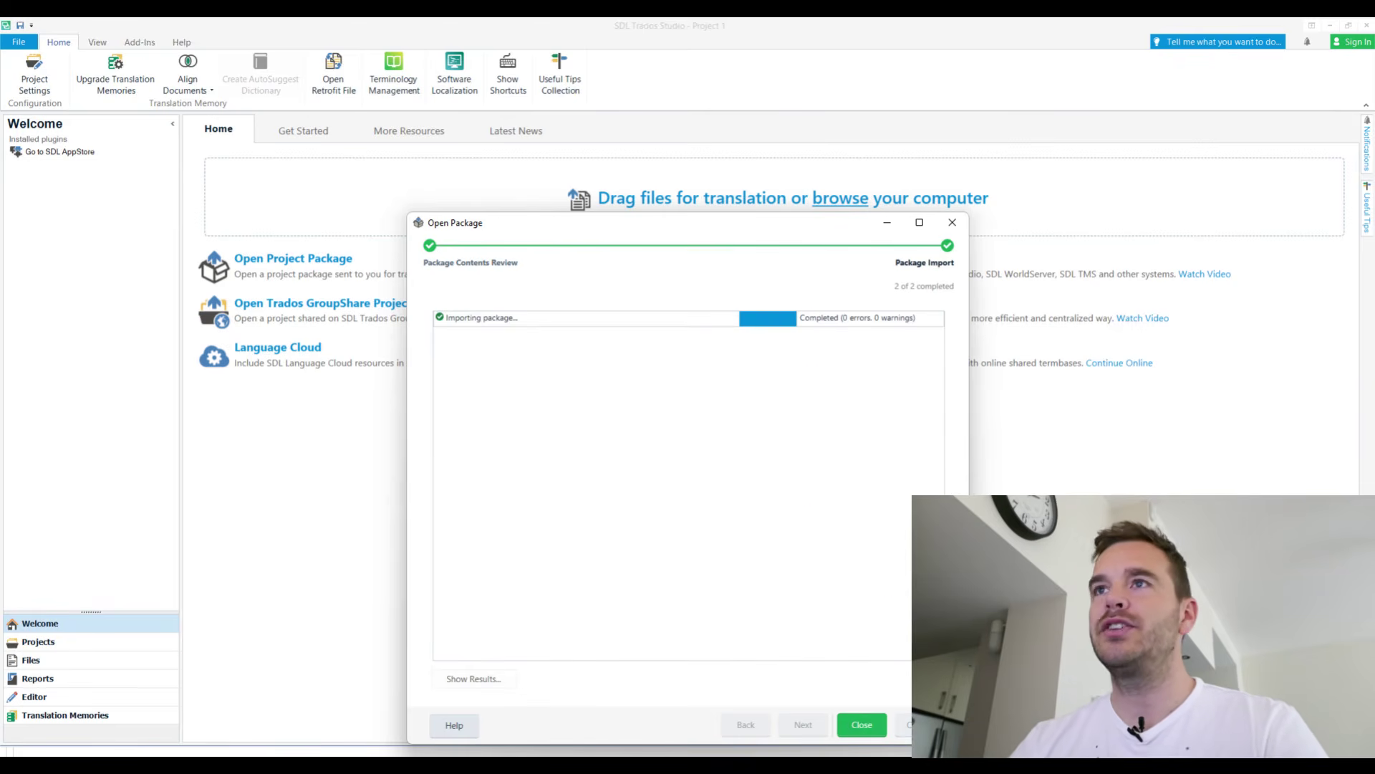
key(Return)
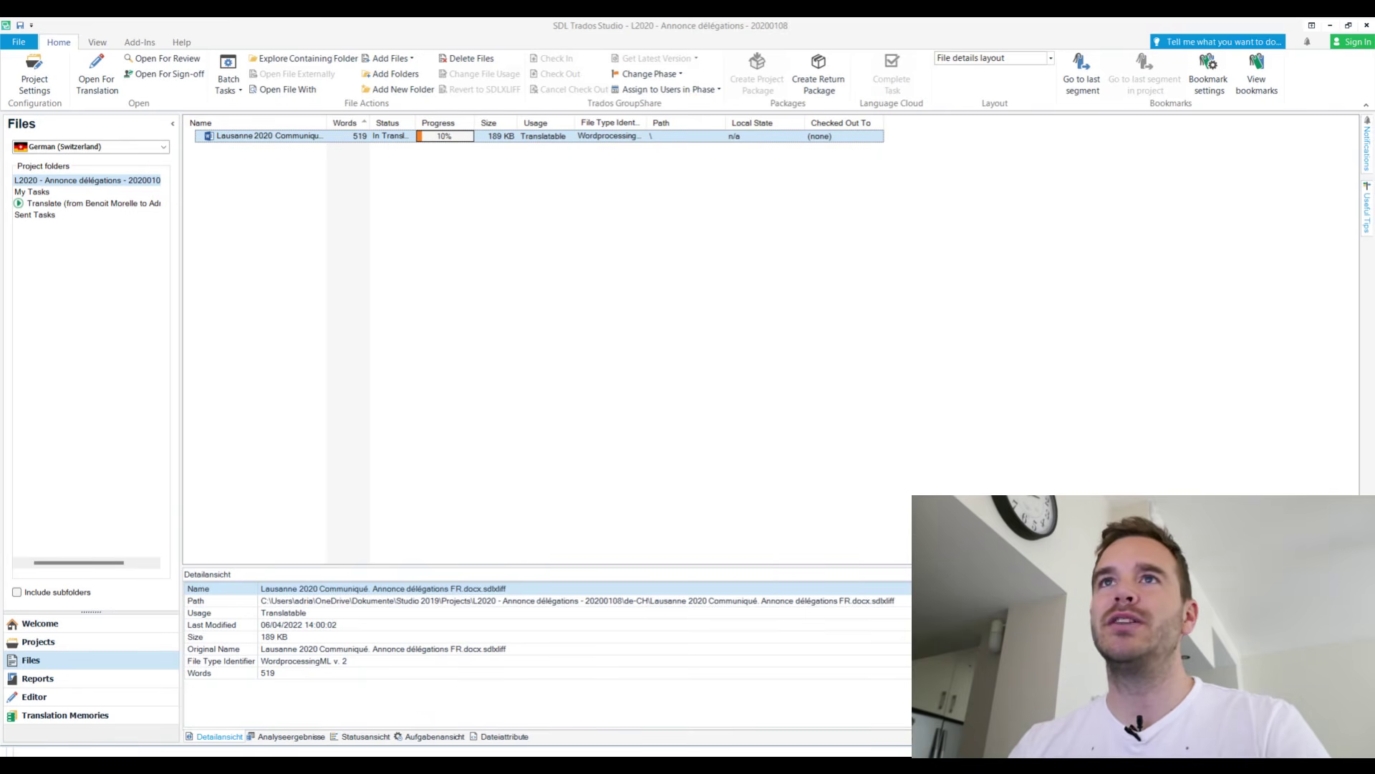
key(Return)
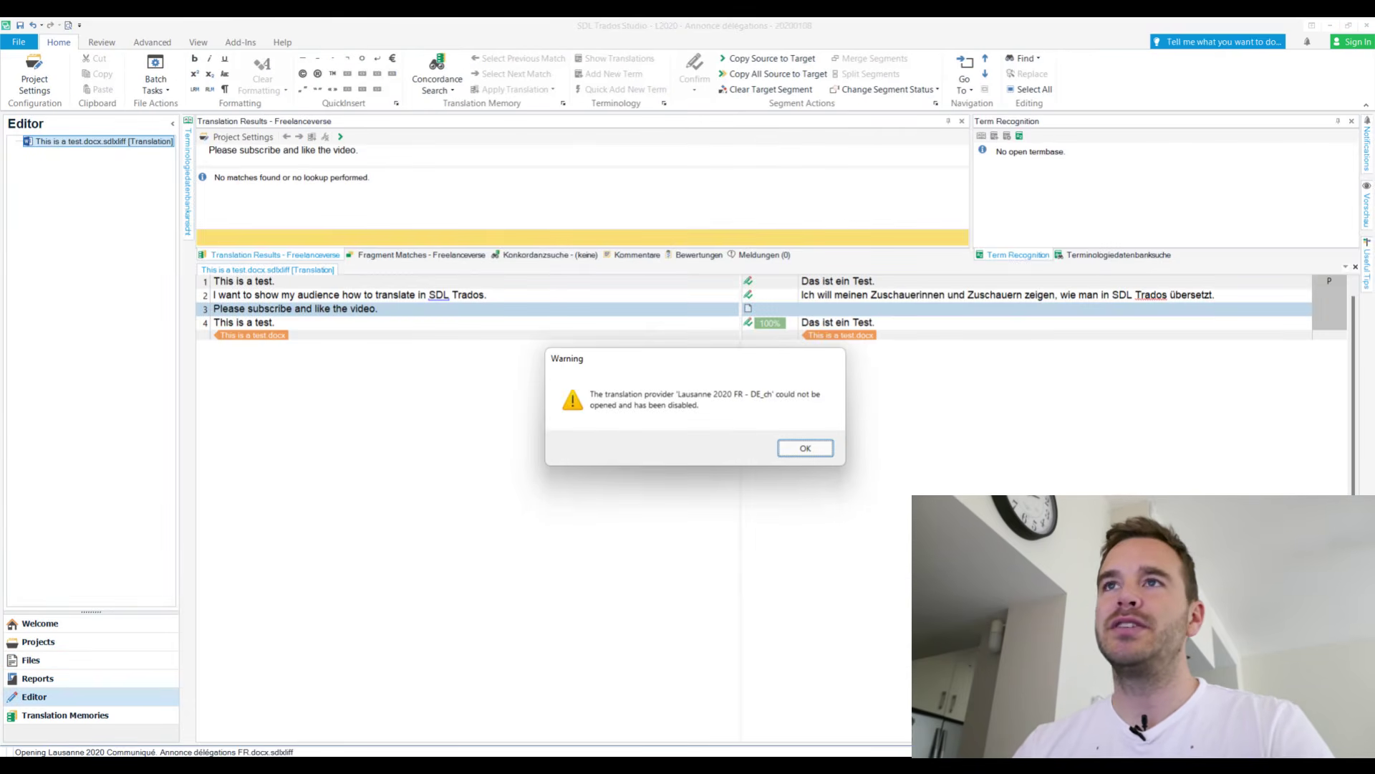
key(Return)
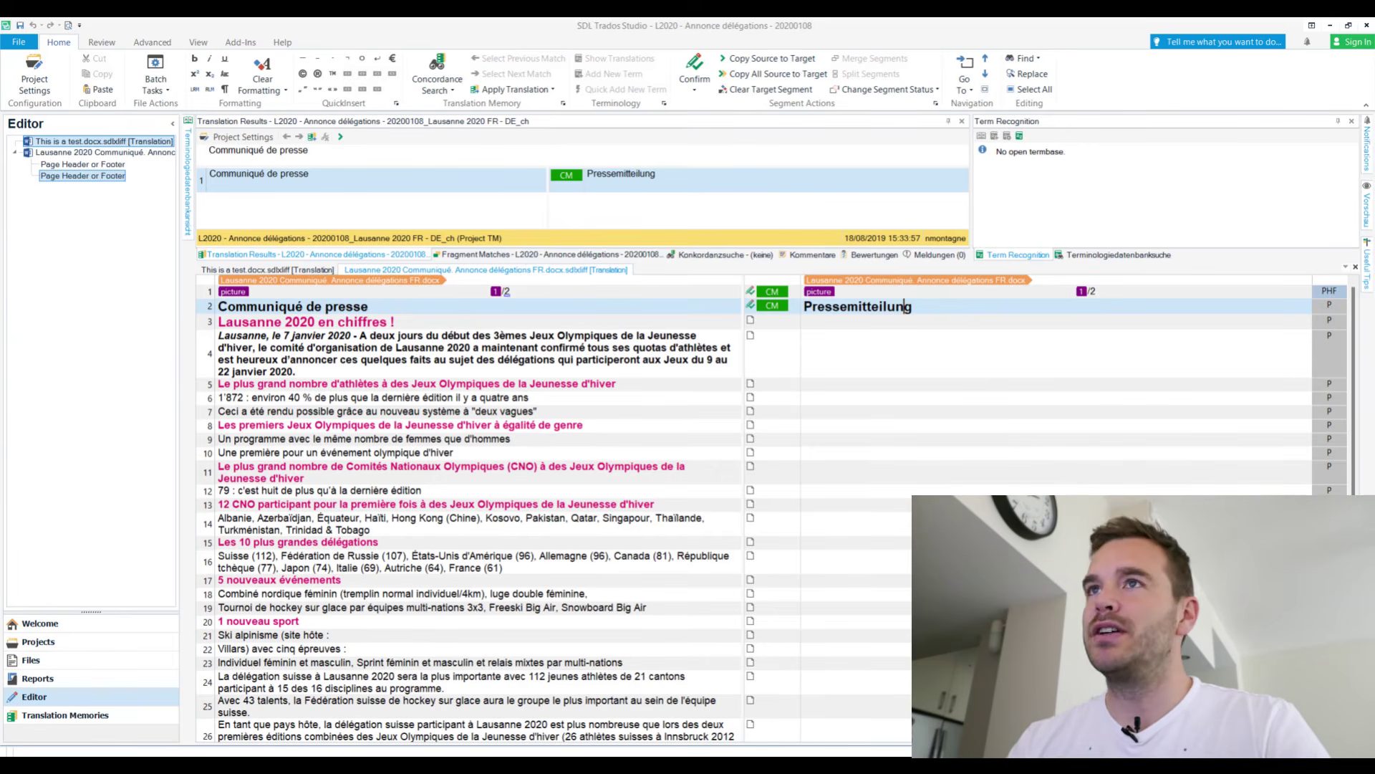
- Look over the package's segments, then go back to the Welcome page
scroll(469, 509, down, 5)
scroll(470, 508, up, 5)
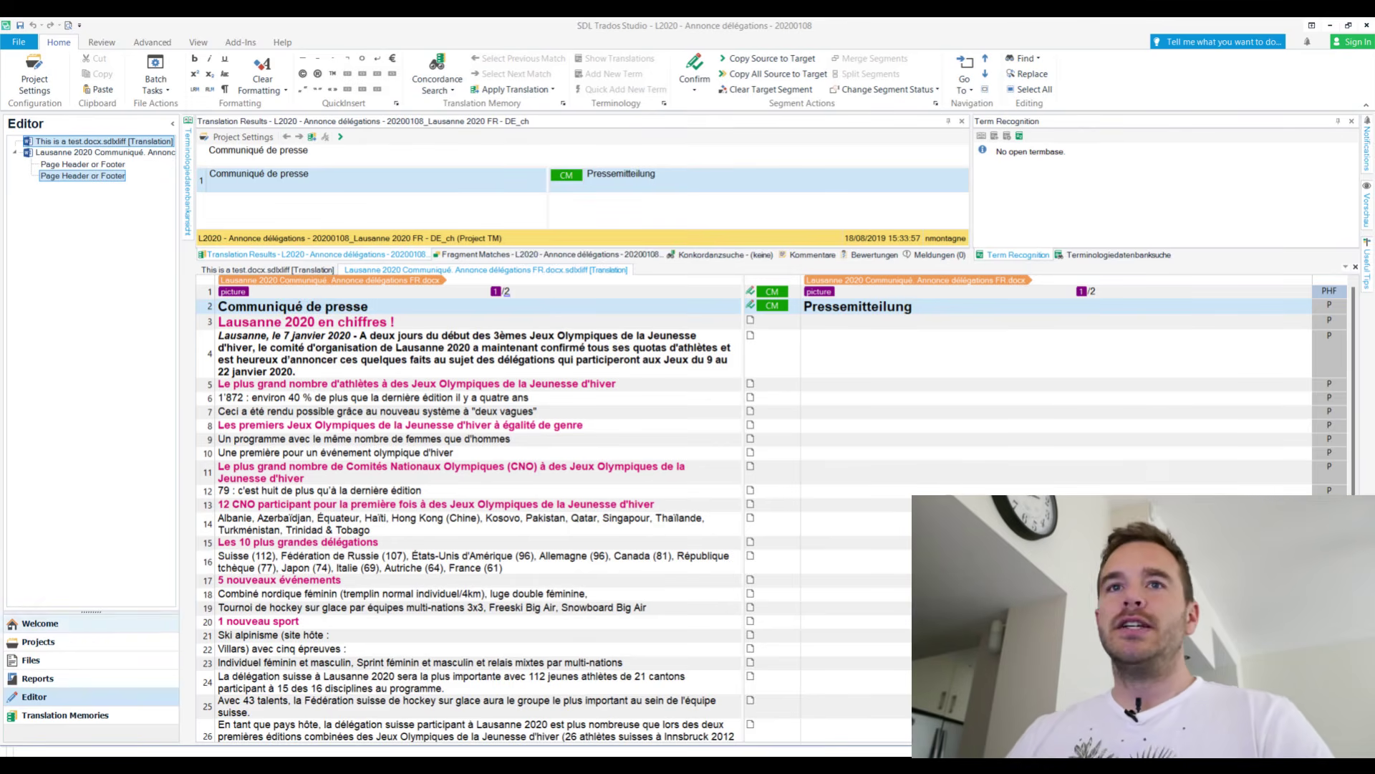
click(39, 624)
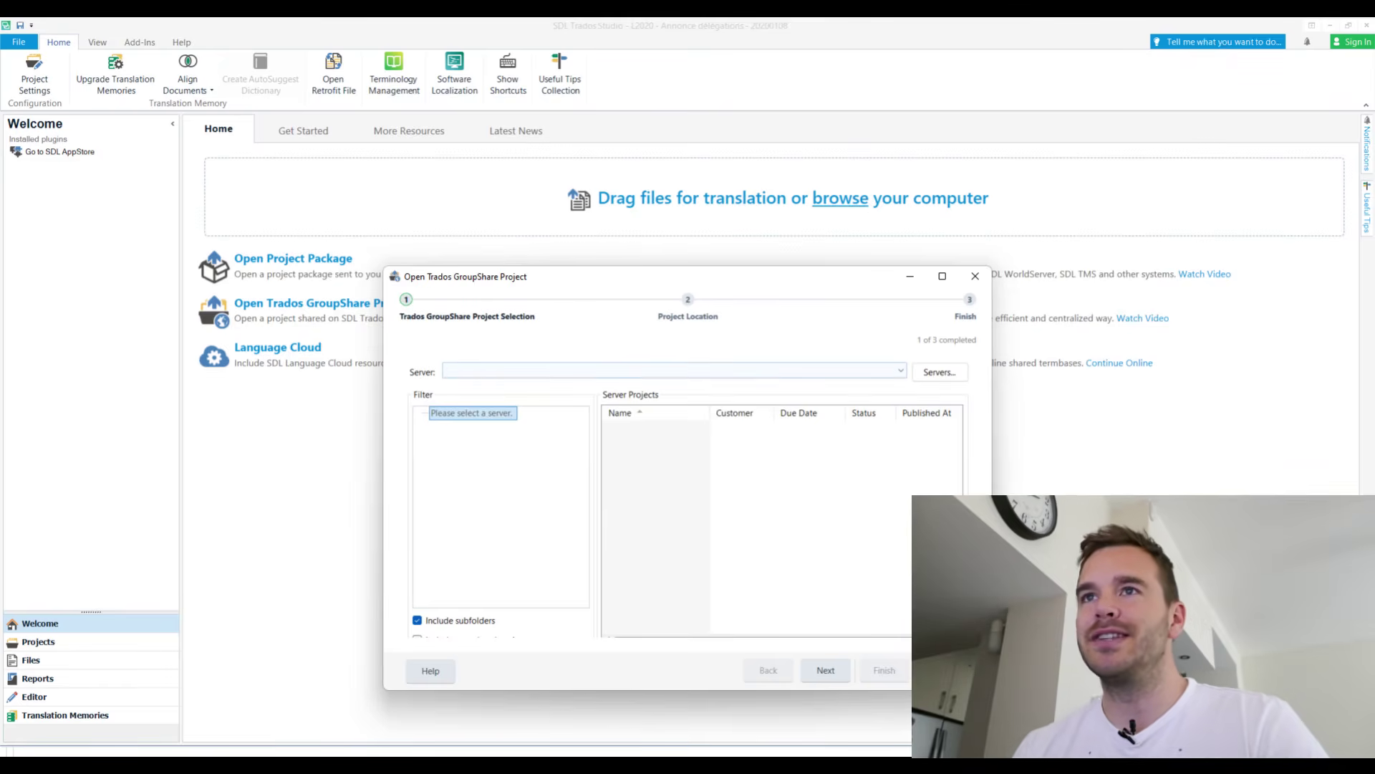
- Close the Open Trados GroupShare Project wizard, answering Ja to the cancel confirmation
click(975, 276)
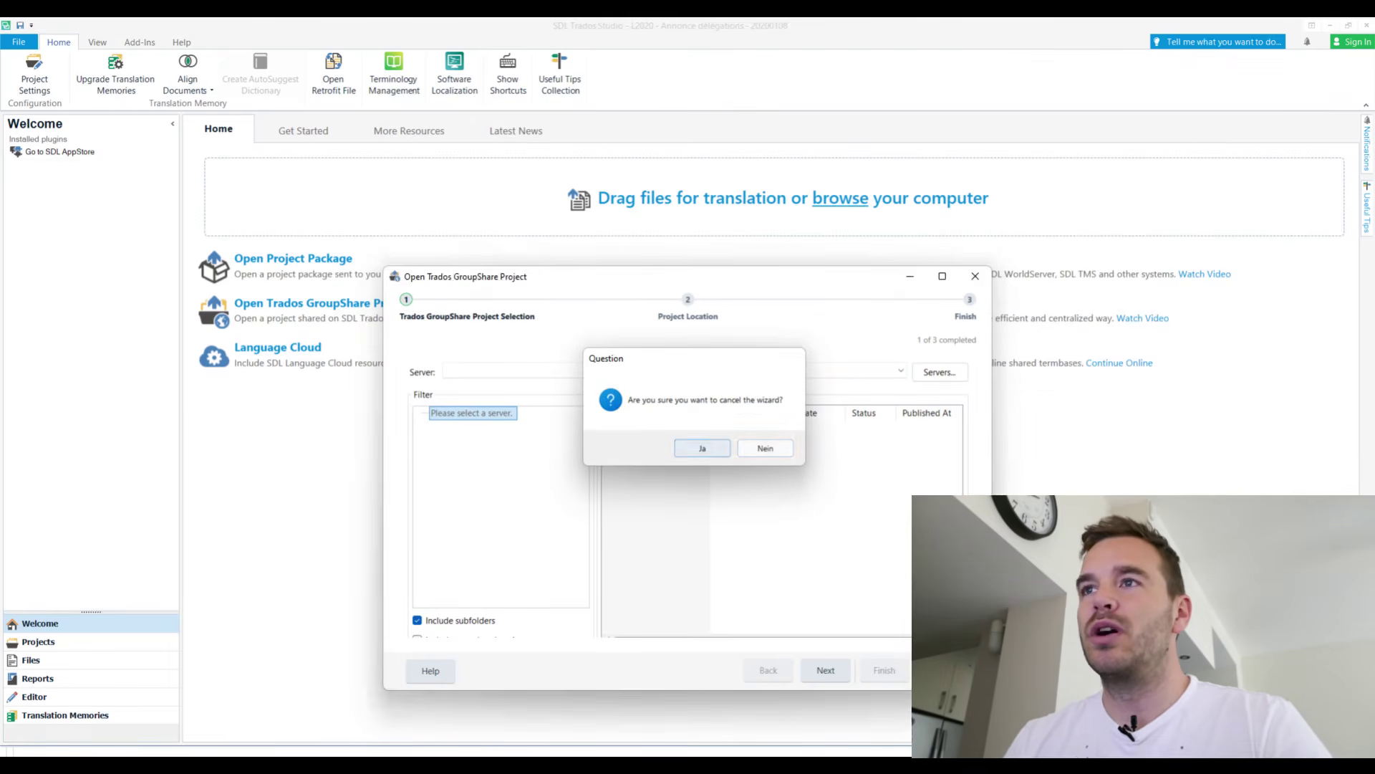
click(702, 448)
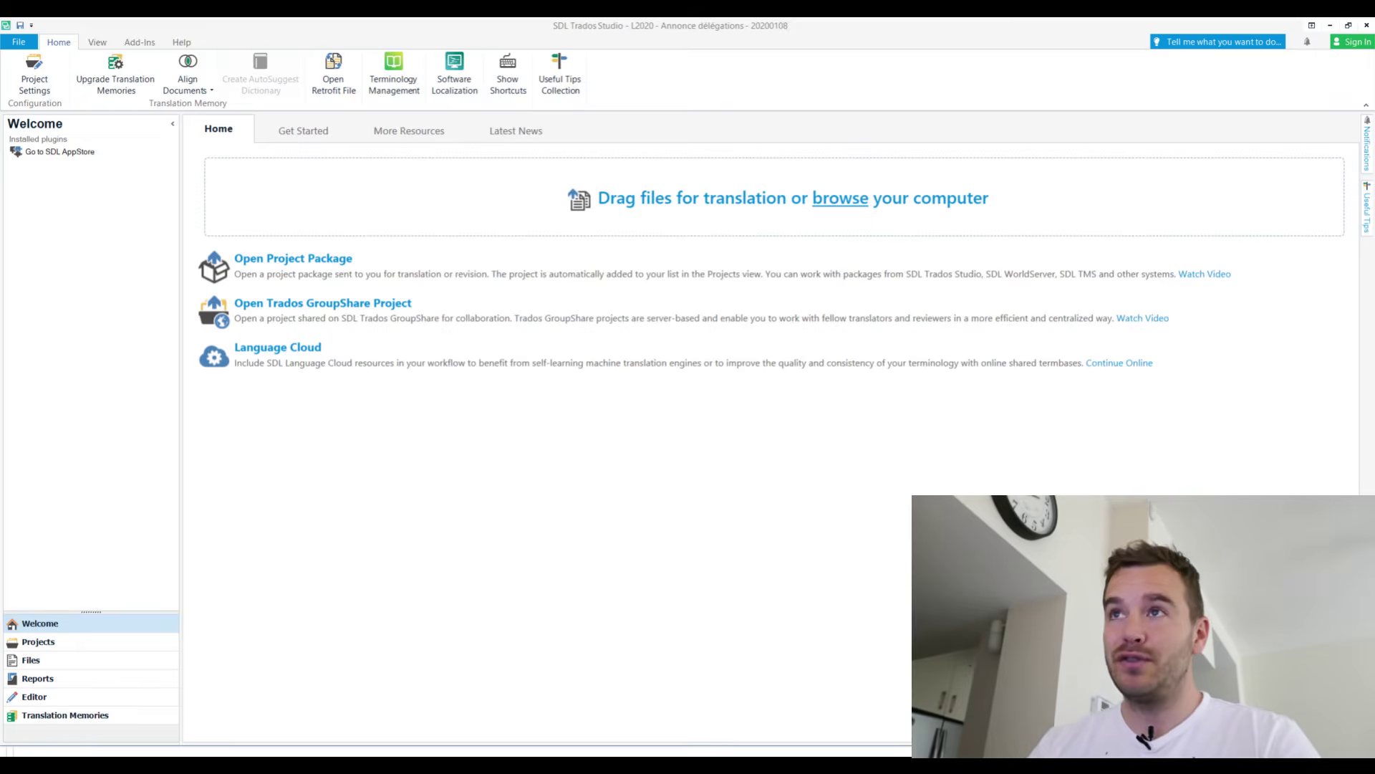